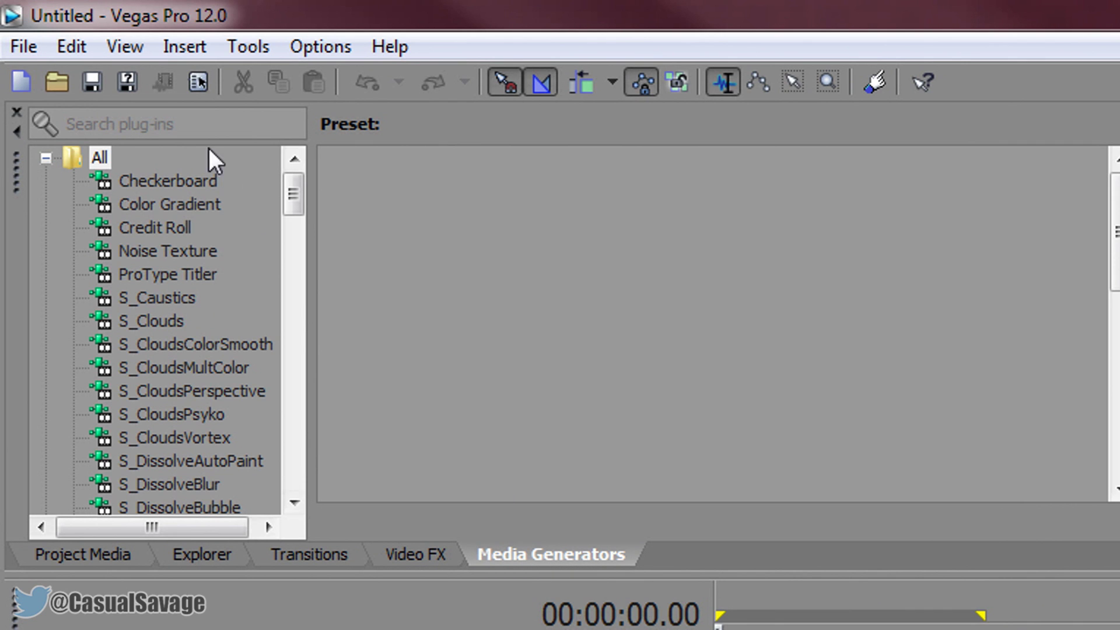
Step: Restore the Default Layout window arrangement
{"action": "left_click", "coordinate": [123, 46]}
{"action": "mouse_move", "coordinate": [204, 137]}
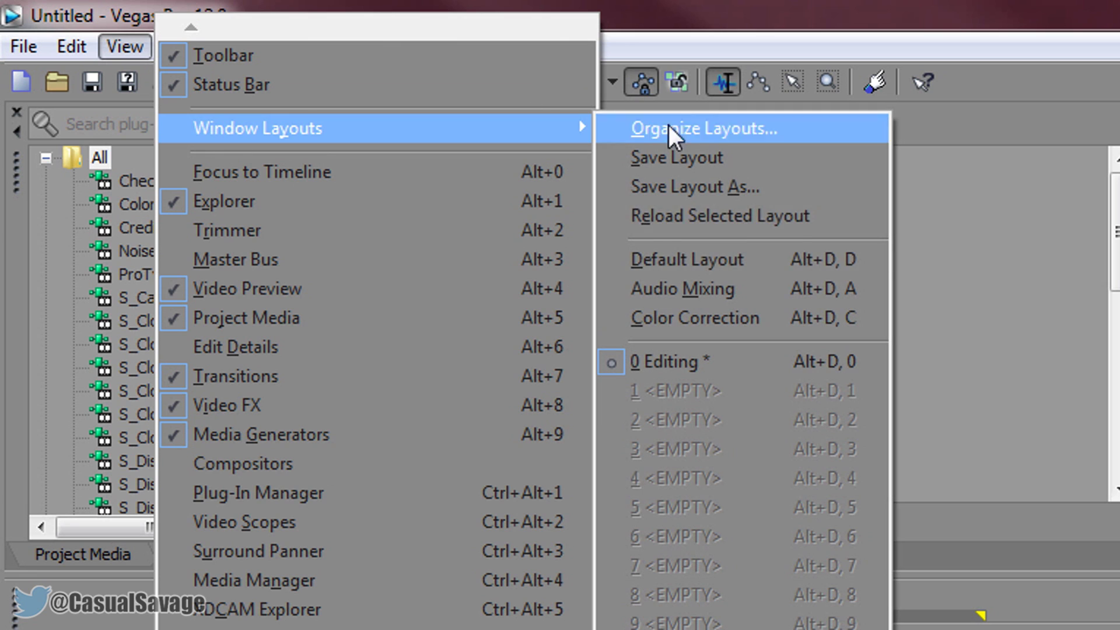
{"action": "left_click", "coordinate": [735, 261]}
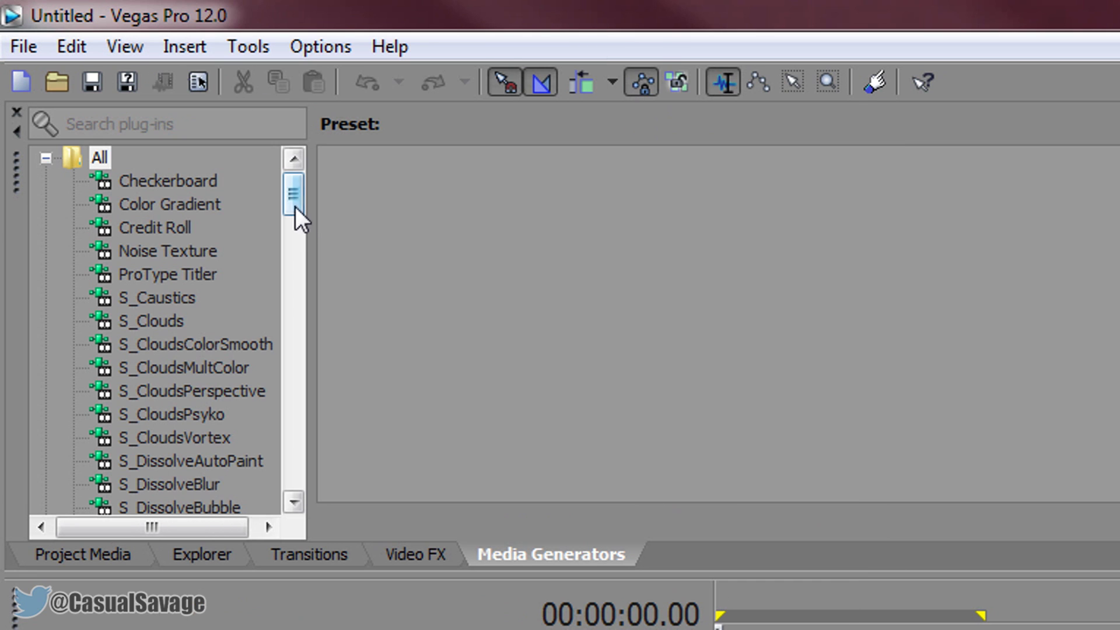
Step: Place the Green Solid Color media generator preset at the start of the timeline
{"action": "left_click_drag", "start_coordinate": [292, 203], "coordinate": [279, 485]}
{"action": "scroll", "coordinate": [257, 443], "scroll_direction": "up", "scroll_amount": 1}
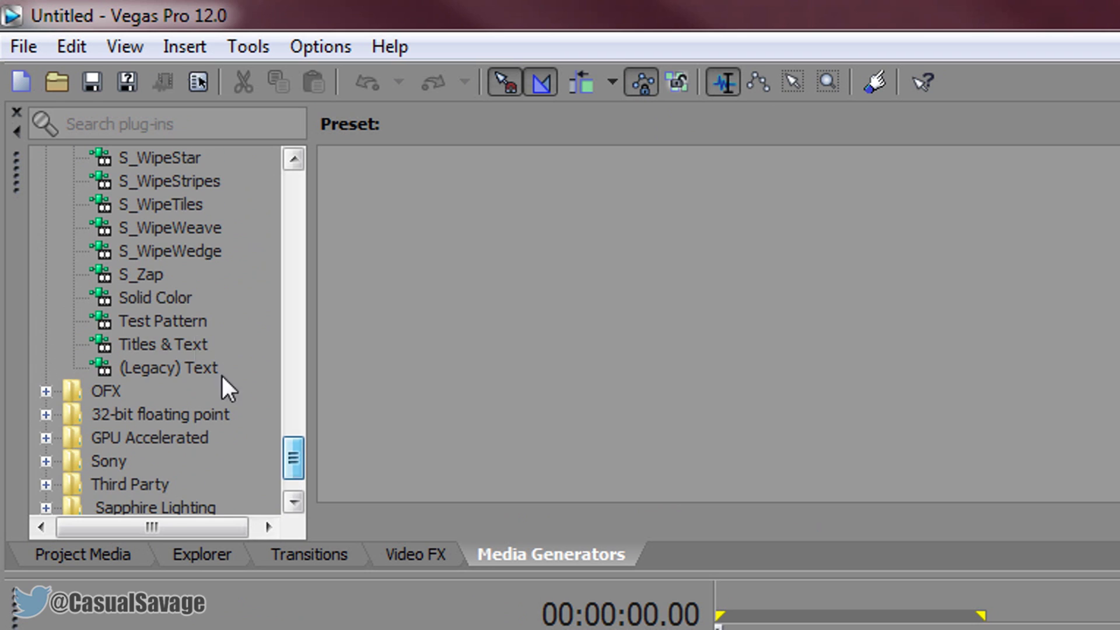
{"action": "left_click", "coordinate": [177, 298]}
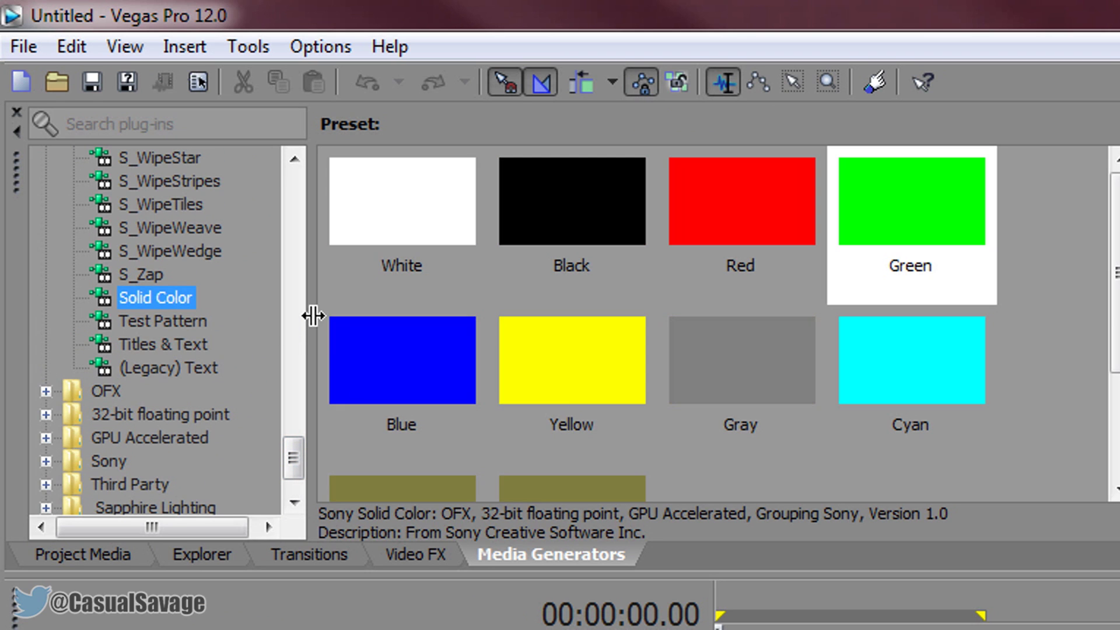
{"action": "left_click", "coordinate": [892, 213]}
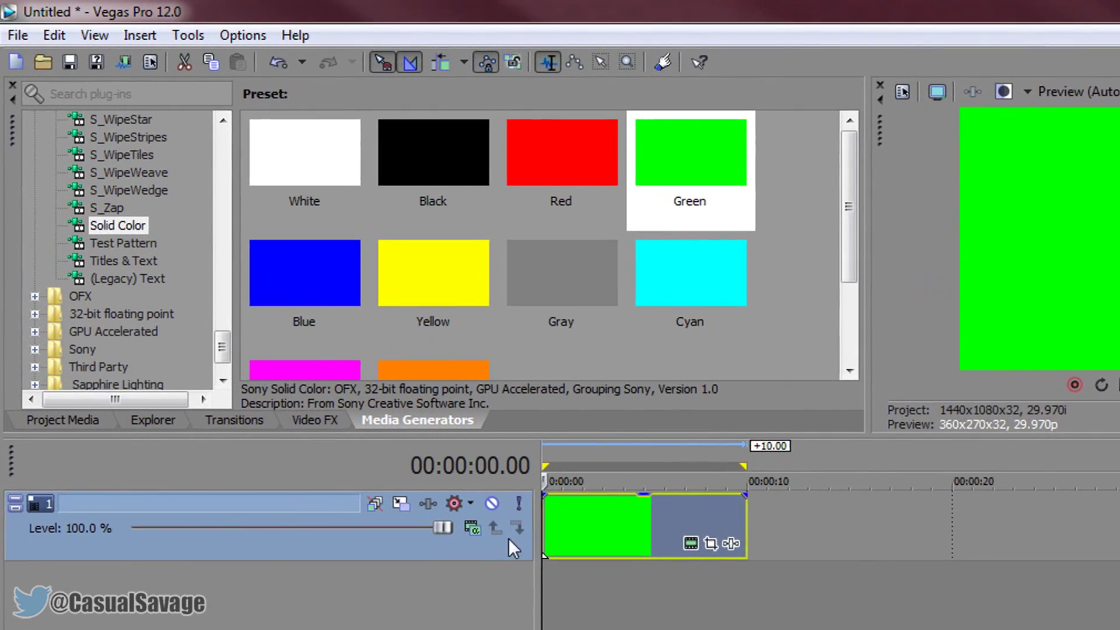
Step: Insert a new video track and put the Soft Shadow (Legacy) Text preset on it
{"action": "right_click", "coordinate": [479, 551]}
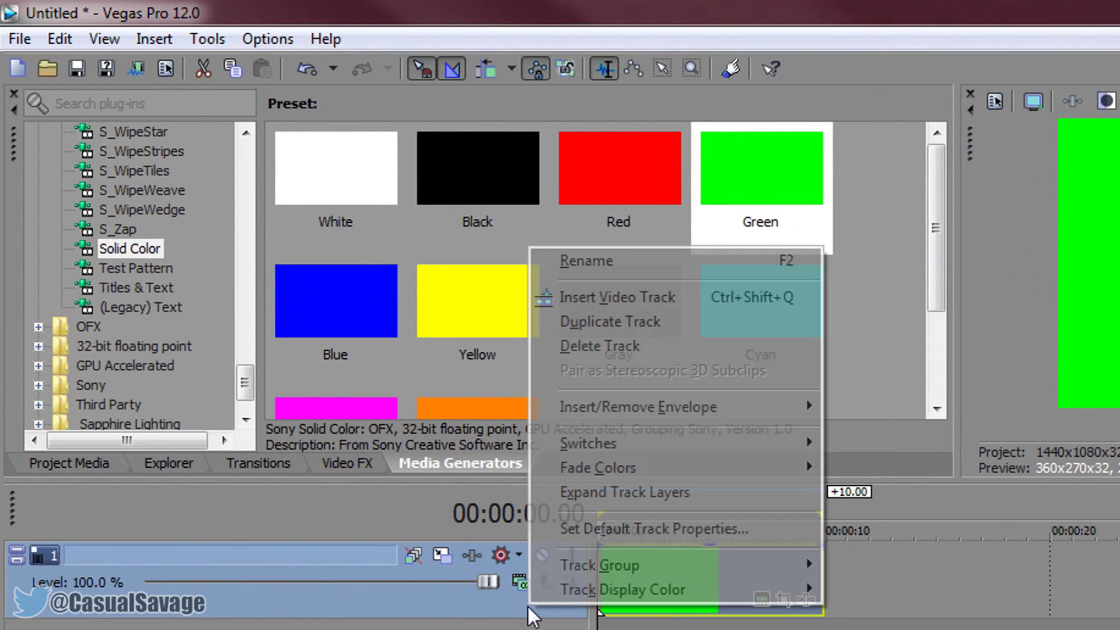
{"action": "left_click", "coordinate": [642, 298]}
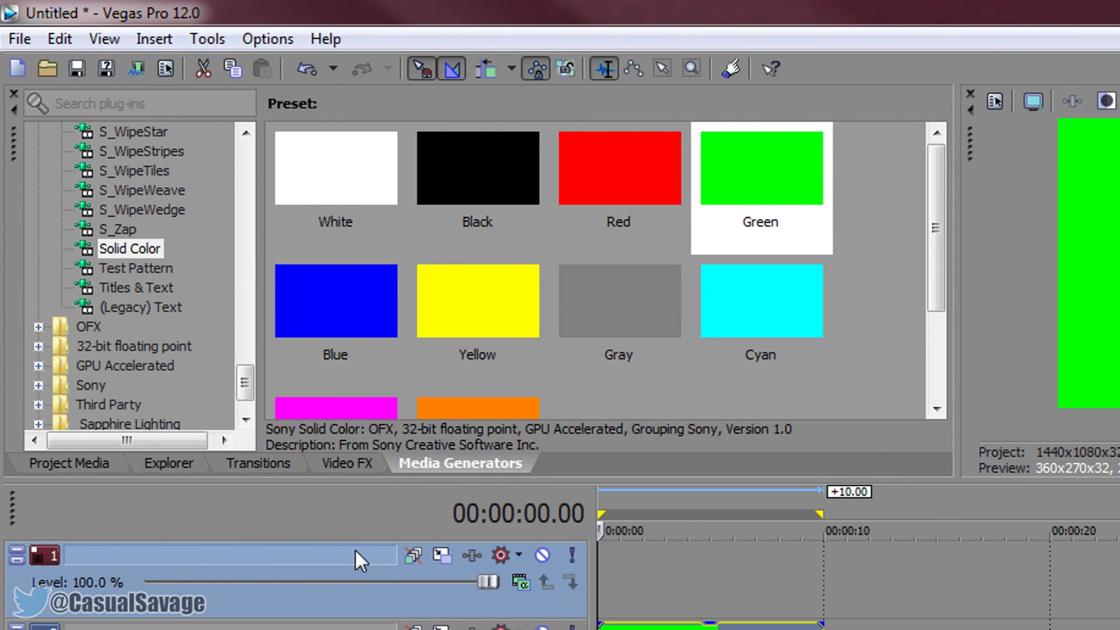
{"action": "left_click", "coordinate": [109, 309]}
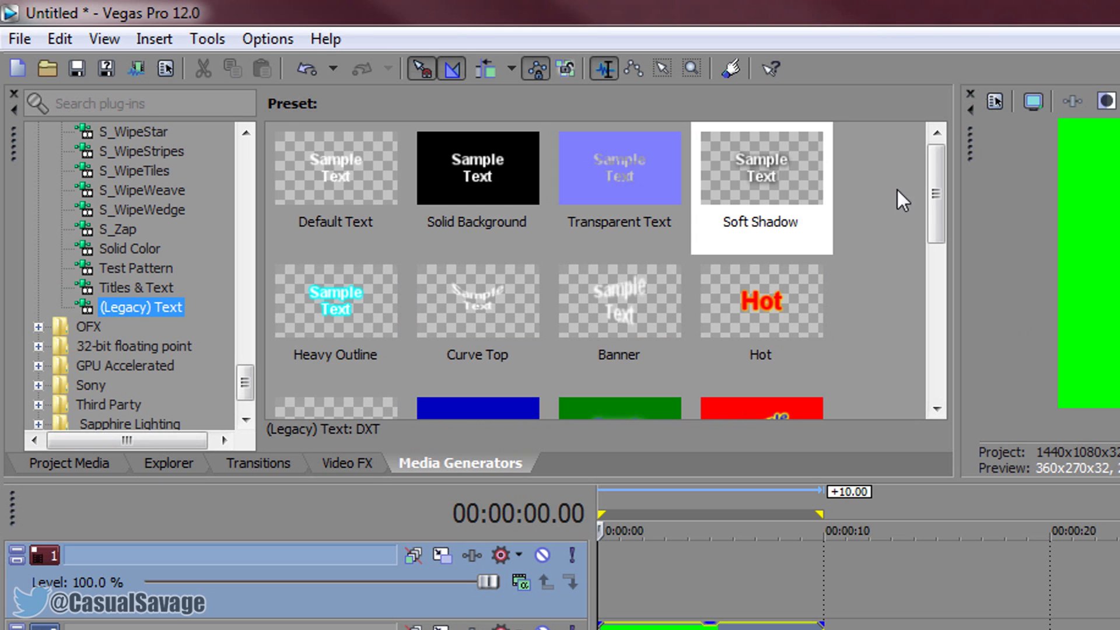
{"action": "left_click_drag", "start_coordinate": [933, 196], "coordinate": [933, 169]}
{"action": "left_click_drag", "start_coordinate": [761, 191], "coordinate": [606, 578]}
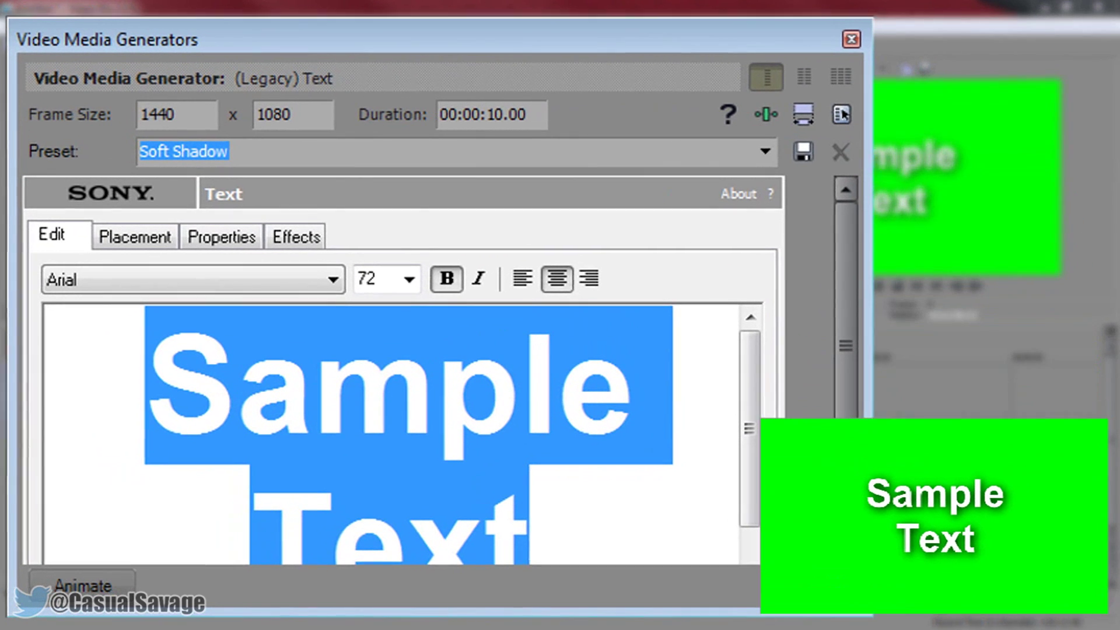
Step: Paste the channel name 'CasualSavage' over Sample Text and set the size to 65
{"action": "type", "text": "CasualSavage"}
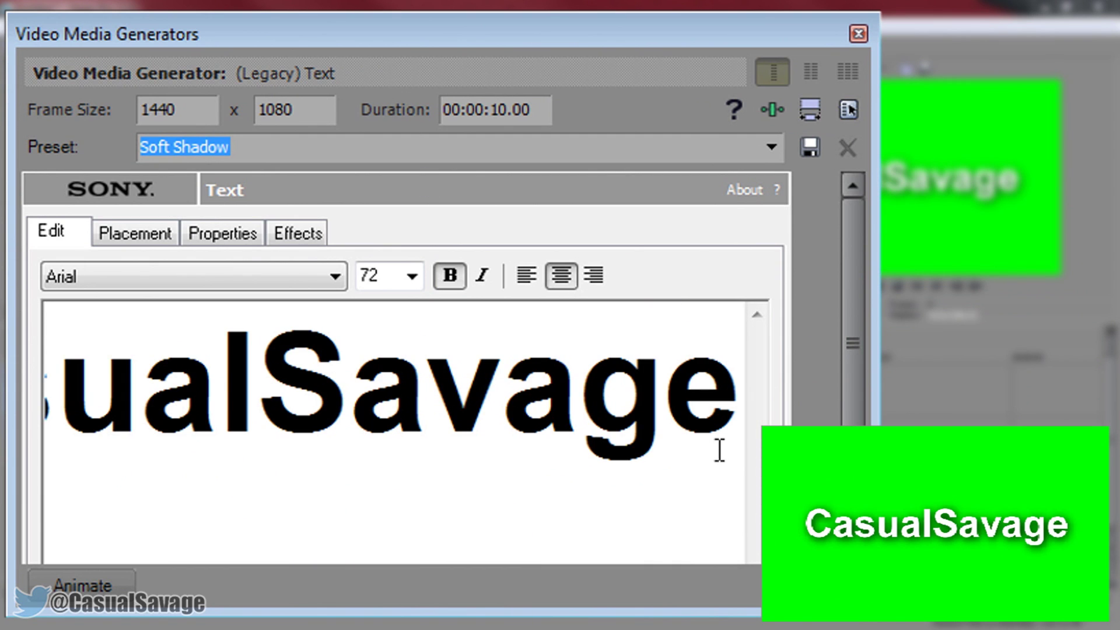
{"action": "key", "text": "ctrl+a"}
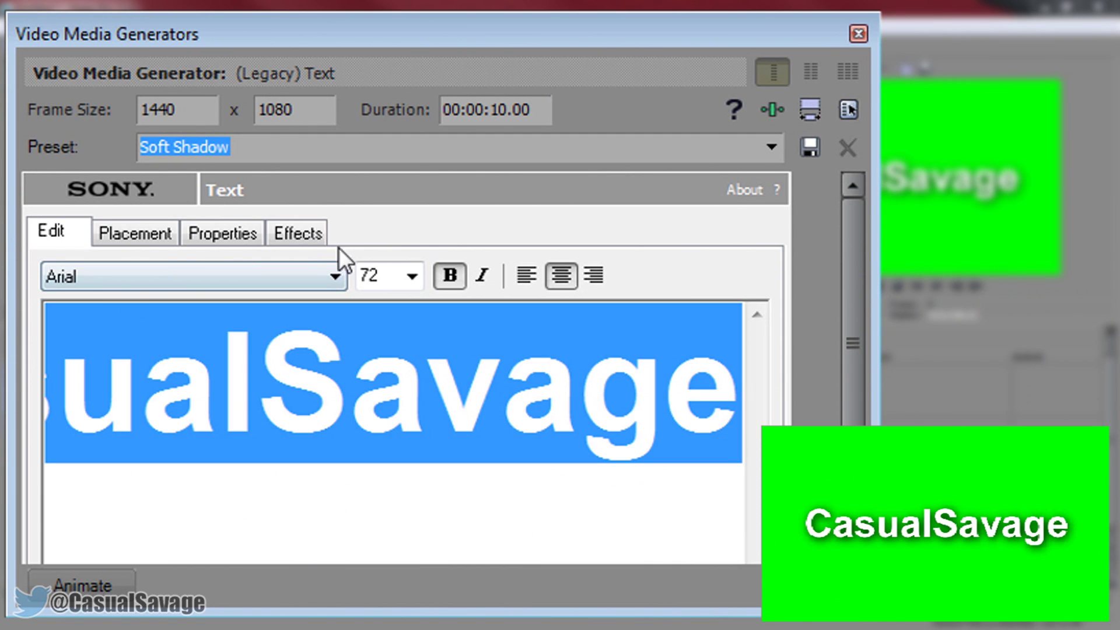
{"action": "double_click", "coordinate": [369, 274]}
{"action": "type", "text": "65"}
{"action": "key", "text": "Return"}
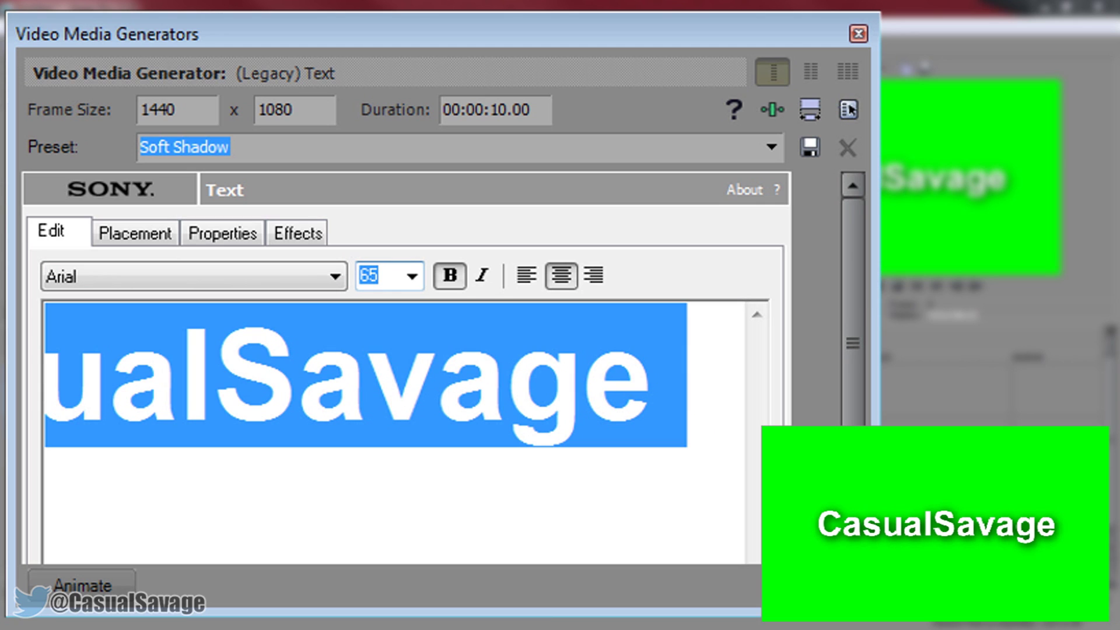
Step: Switch the title to the ! PEPSI ! font at size 55
{"action": "left_click", "coordinate": [332, 276]}
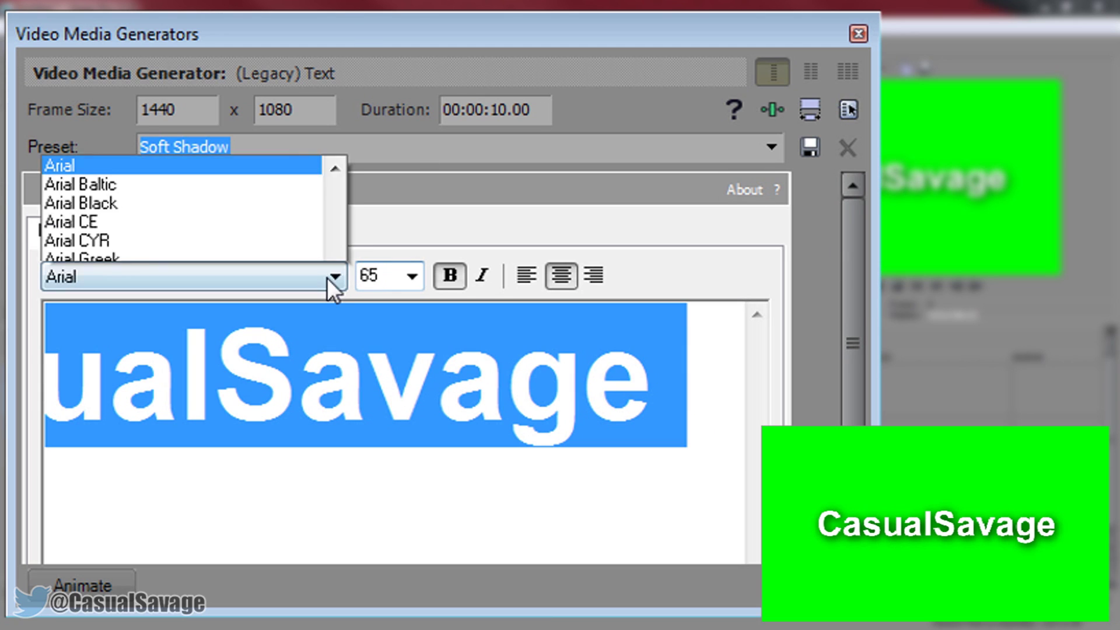
{"action": "scroll", "coordinate": [342, 113], "scroll_direction": "down", "scroll_amount": 5}
{"action": "scroll", "coordinate": [358, 16], "scroll_direction": "down", "scroll_amount": 20}
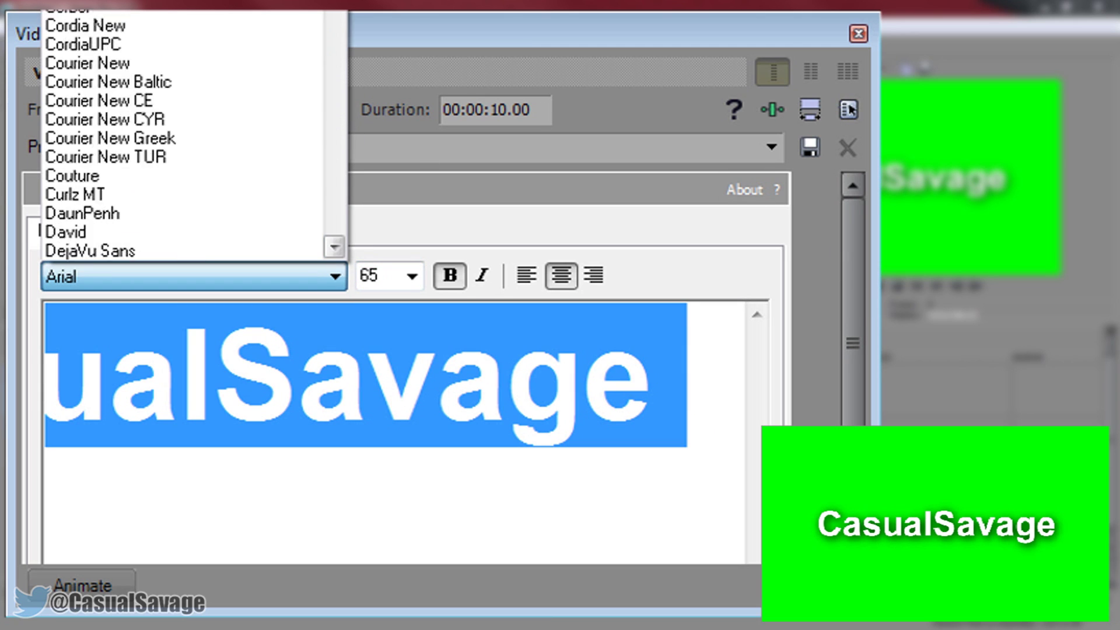
{"action": "left_click_drag", "start_coordinate": [353, 10], "coordinate": [338, 207]}
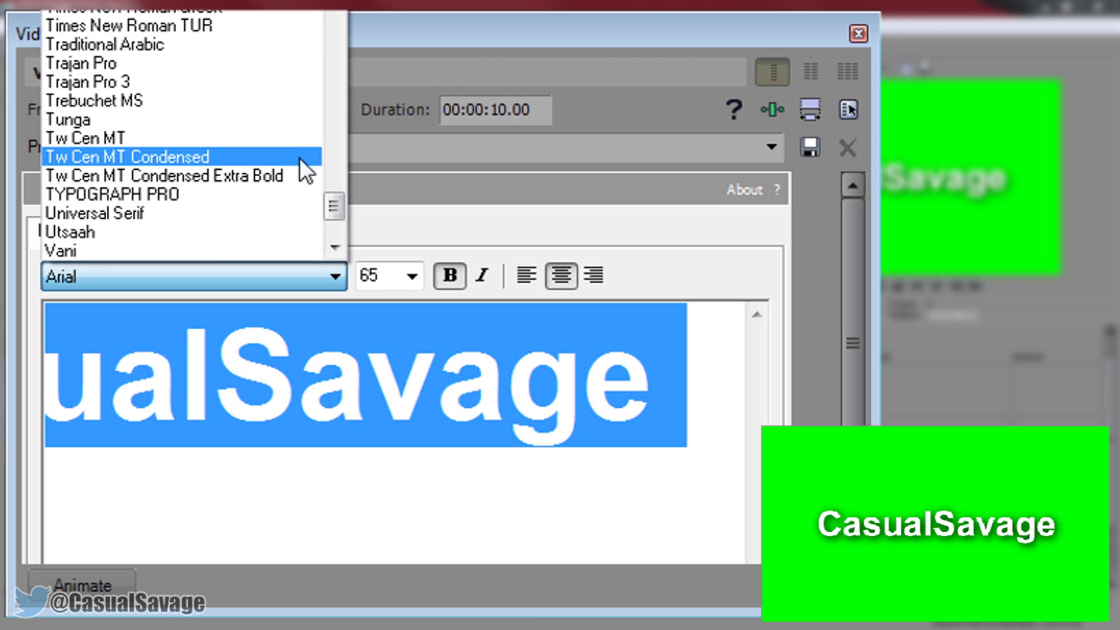
{"action": "left_click", "coordinate": [285, 358]}
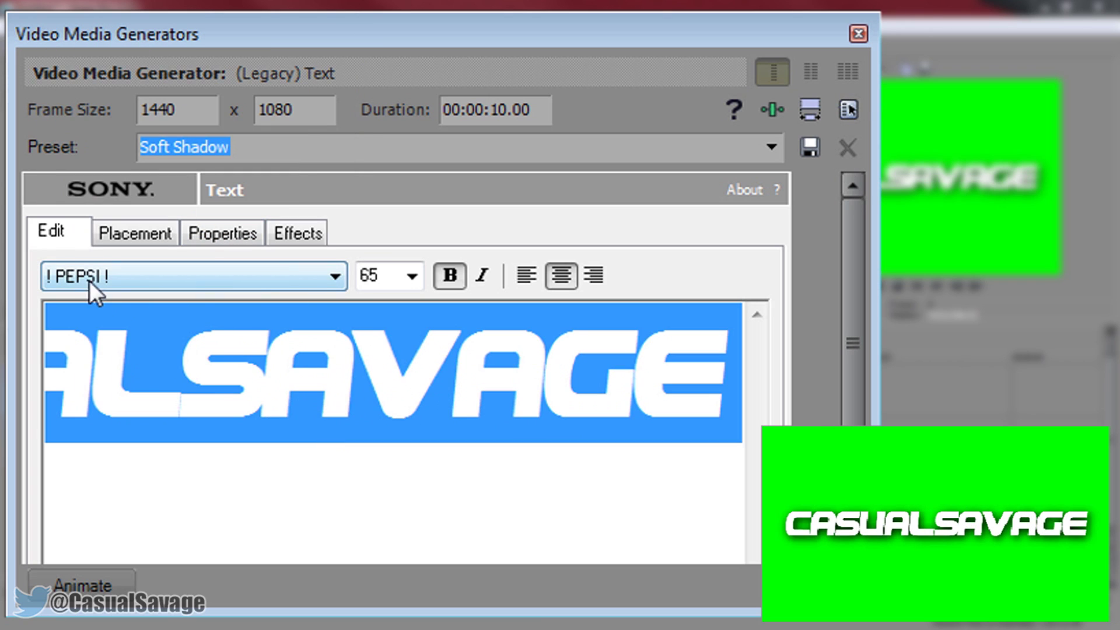
{"action": "double_click", "coordinate": [376, 275]}
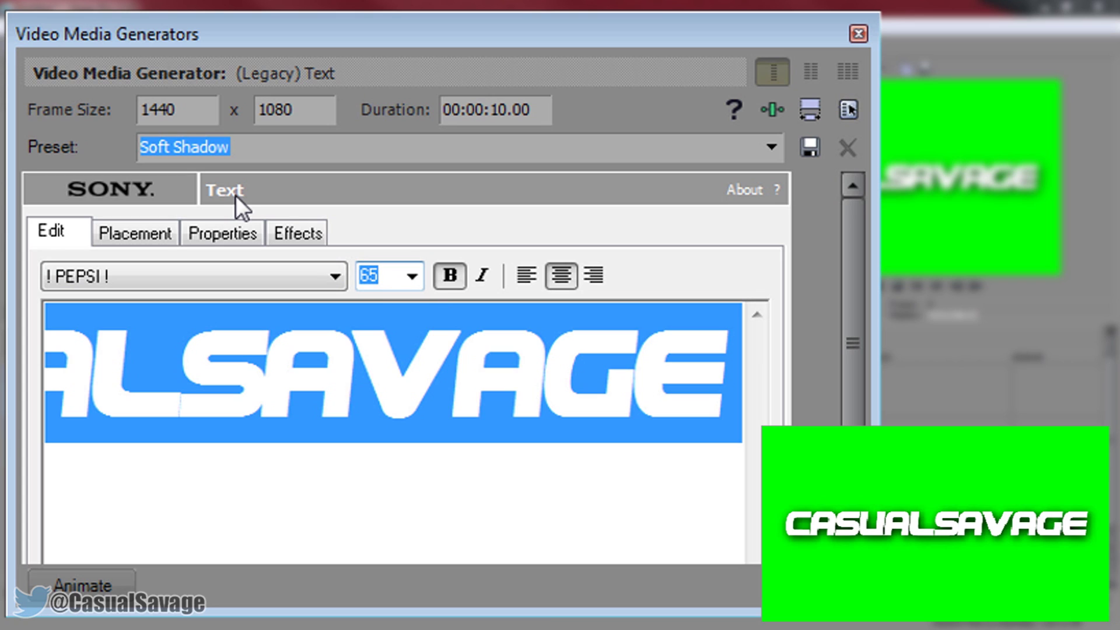
{"action": "type", "text": "55"}
{"action": "key", "text": "Return"}
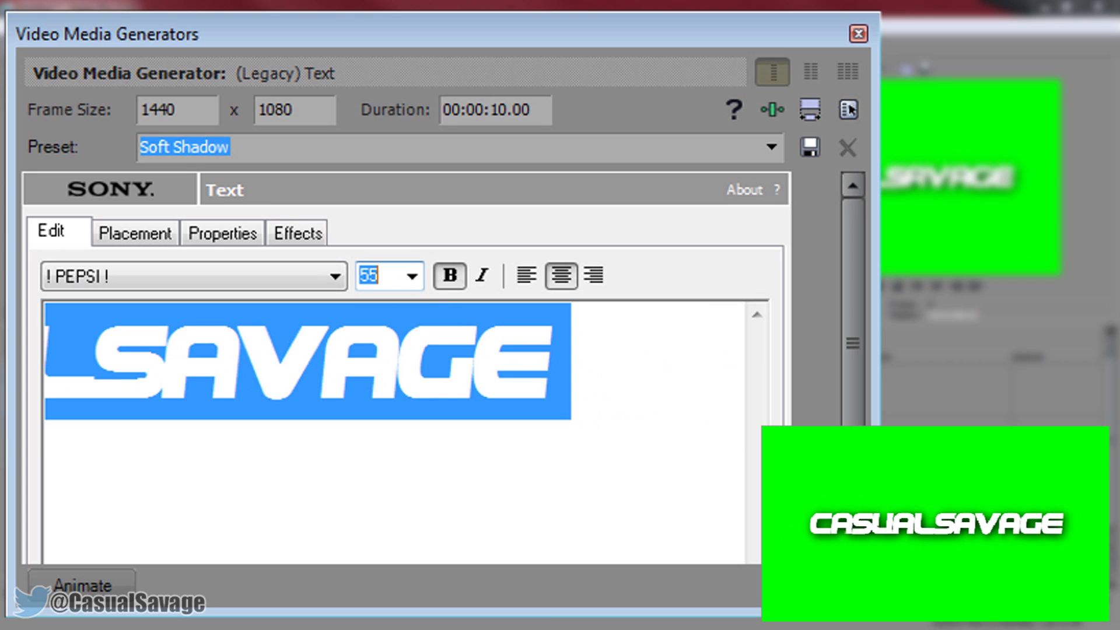
{"action": "left_click", "coordinate": [306, 429]}
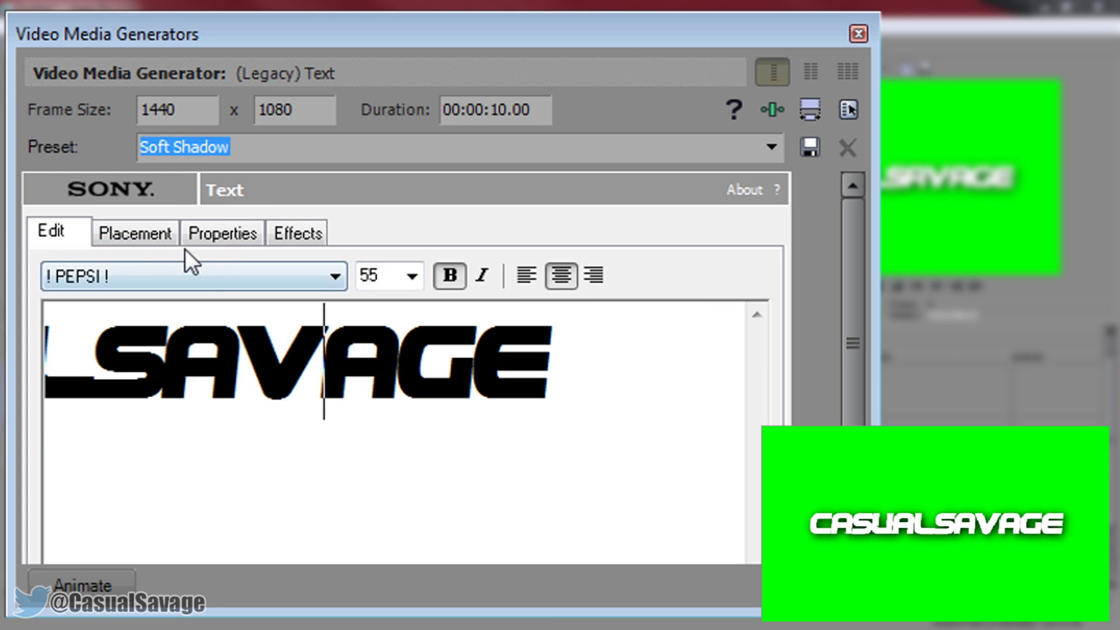
{"action": "left_click", "coordinate": [152, 232]}
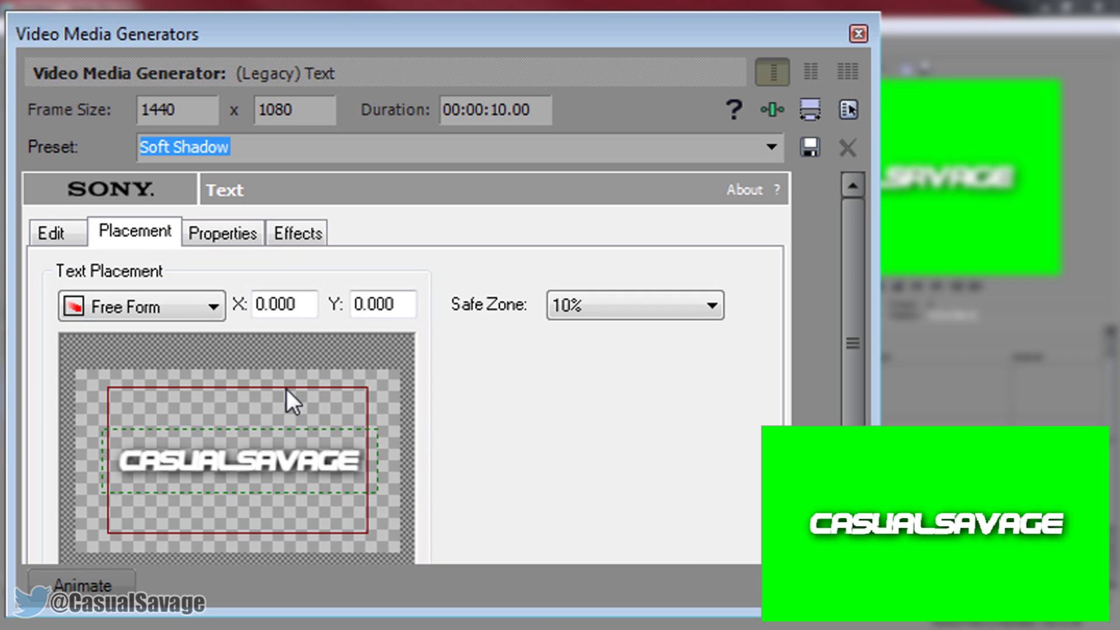
Step: Turn on a black outline of width 0.250 around the CasualSavage title letters
{"action": "left_click", "coordinate": [226, 240]}
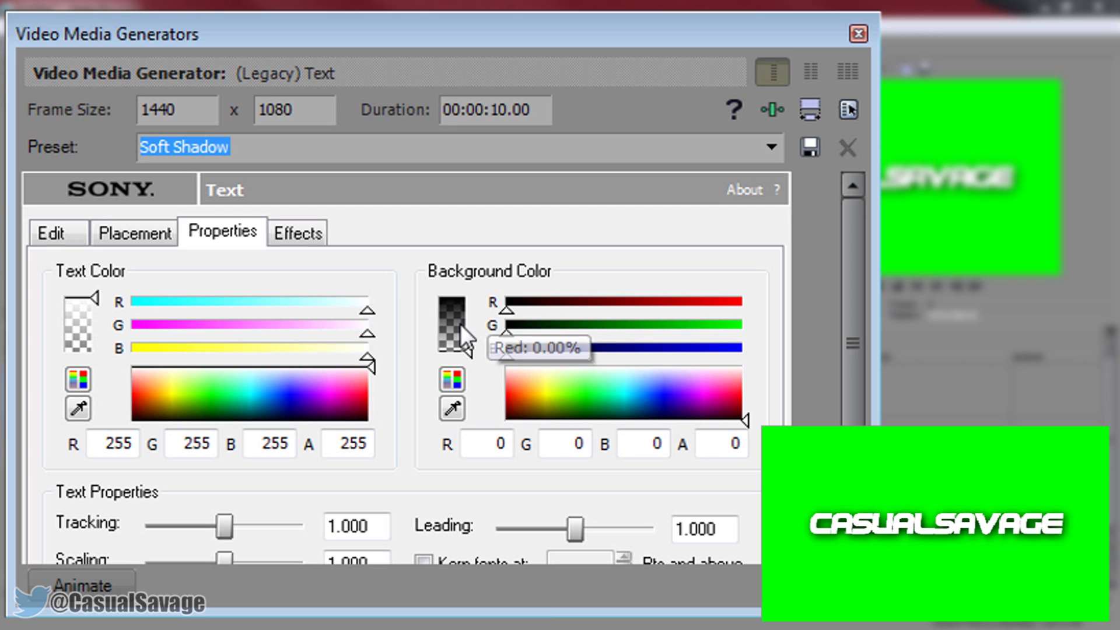
{"action": "left_click", "coordinate": [463, 353]}
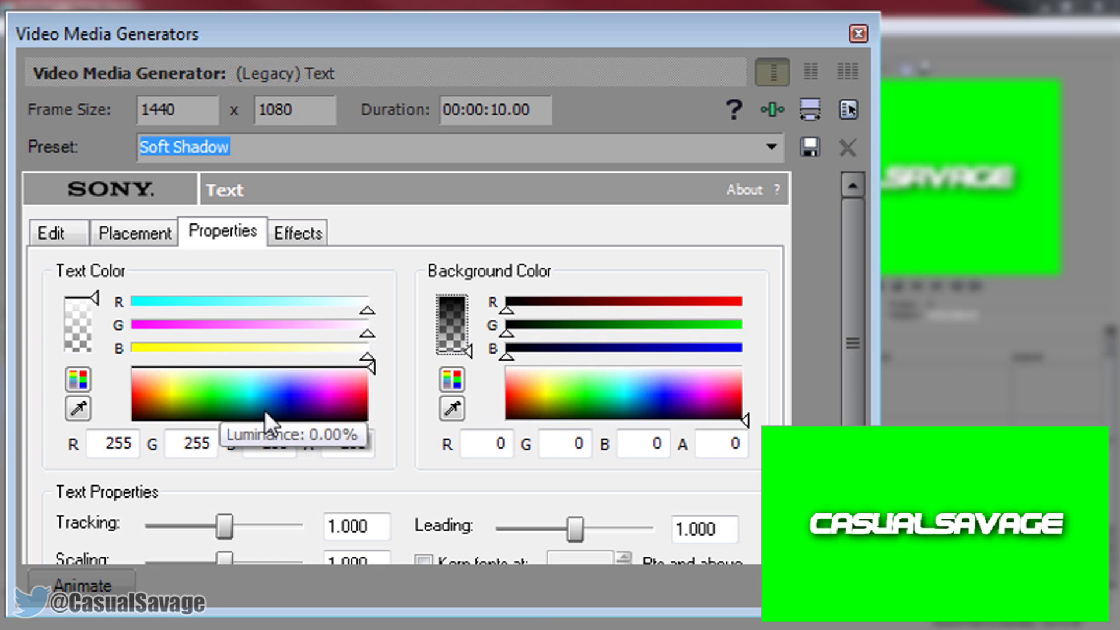
{"action": "left_click", "coordinate": [308, 235]}
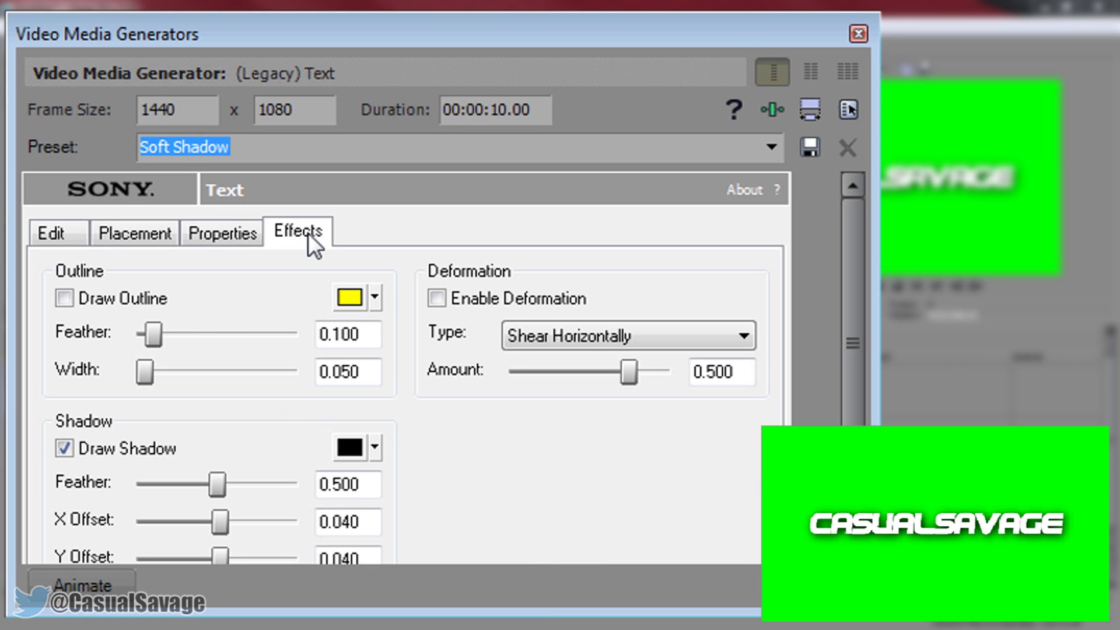
{"action": "left_click", "coordinate": [140, 295]}
{"action": "left_click", "coordinate": [361, 297]}
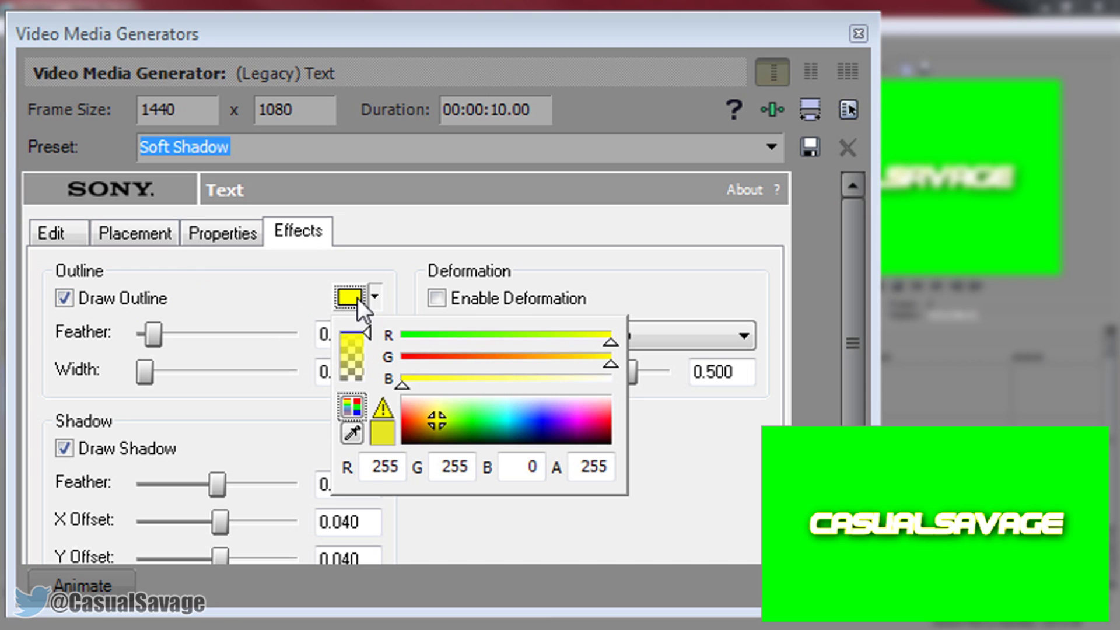
{"action": "left_click_drag", "start_coordinate": [444, 412], "coordinate": [425, 482]}
{"action": "left_click", "coordinate": [512, 529]}
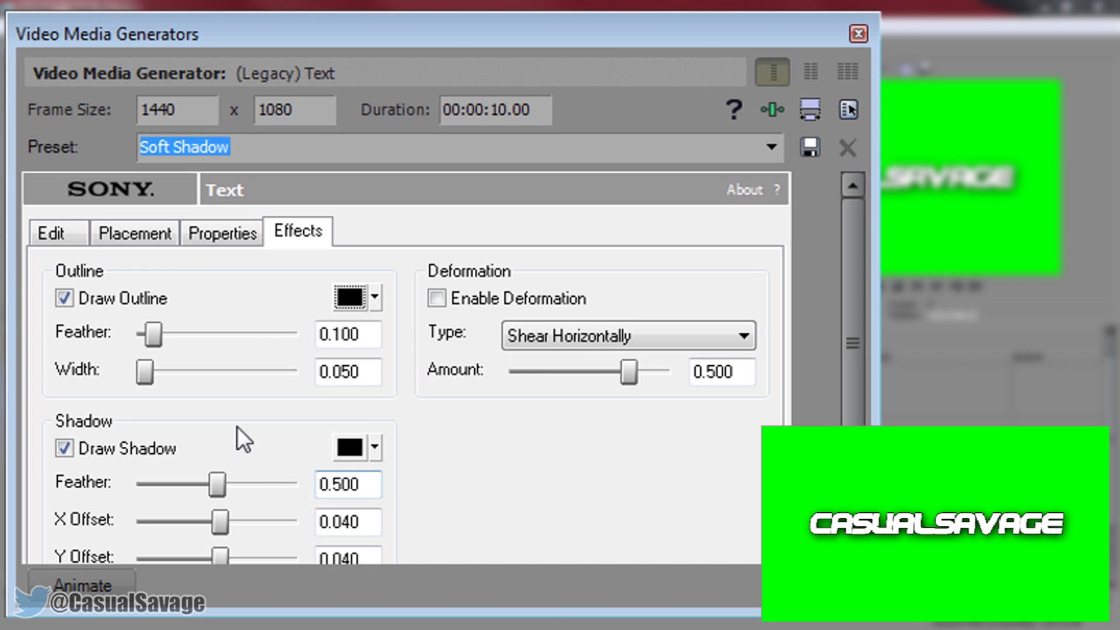
{"action": "scroll", "coordinate": [146, 372], "scroll_direction": "up", "scroll_amount": 1}
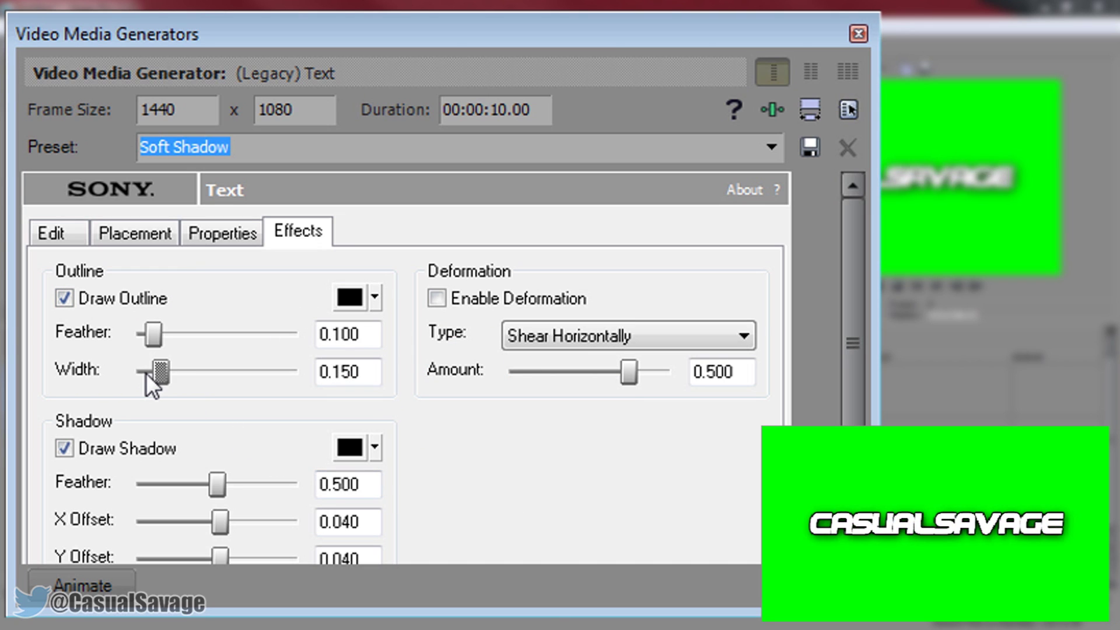
{"action": "scroll", "coordinate": [145, 372], "scroll_direction": "up", "scroll_amount": 1}
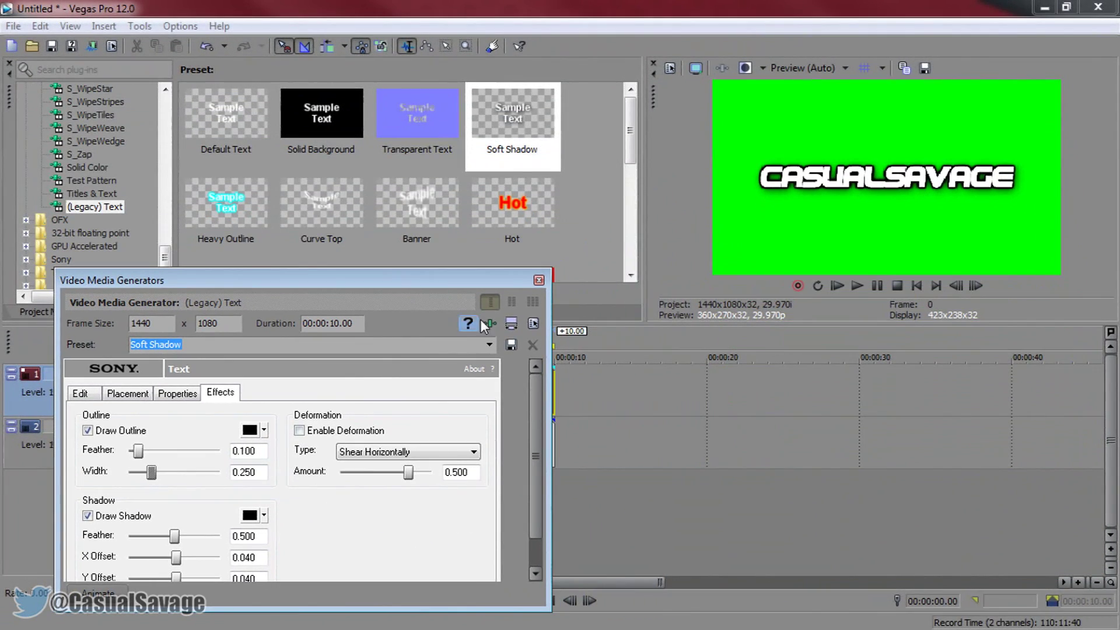
{"action": "left_click", "coordinate": [539, 280]}
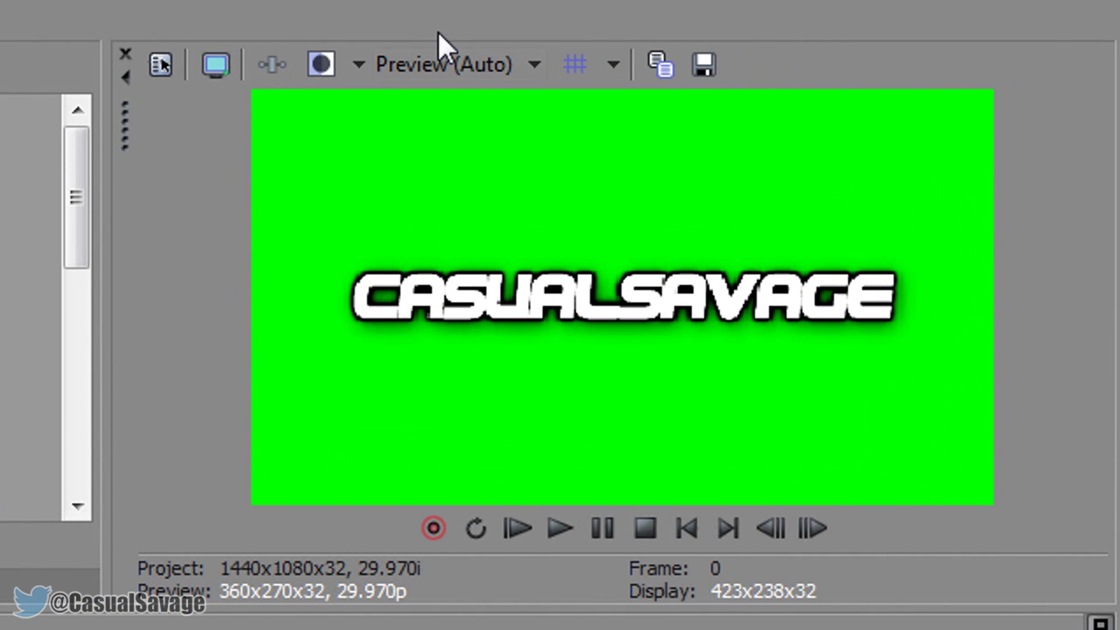
Step: Switch preview quality to Best (Full), then back to Preview (Auto)
{"action": "left_click", "coordinate": [452, 64]}
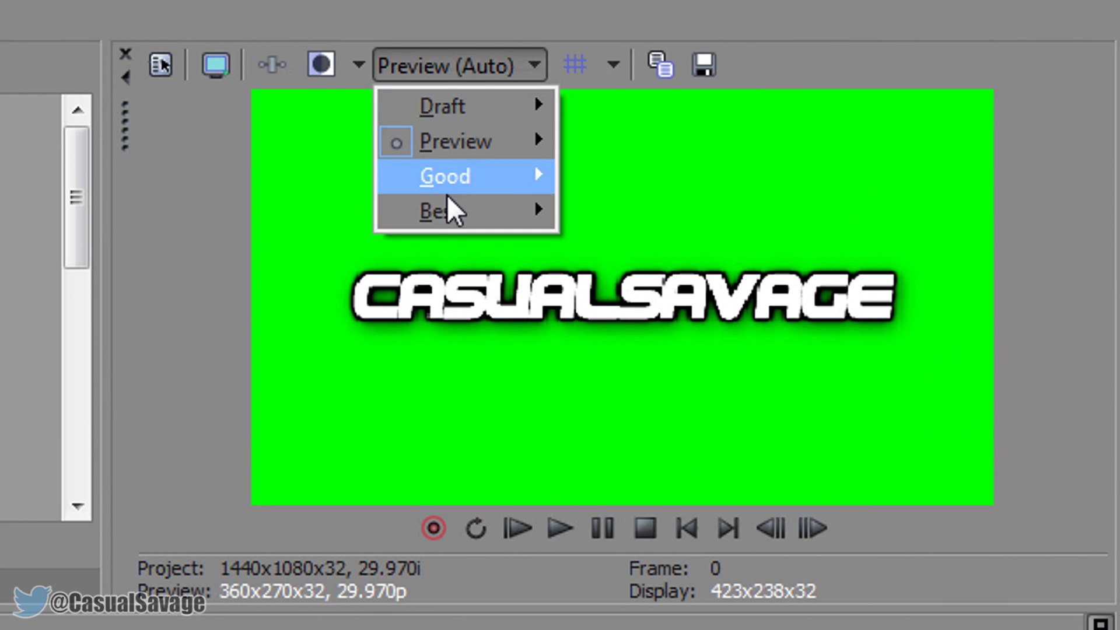
{"action": "mouse_move", "coordinate": [452, 212]}
{"action": "left_click", "coordinate": [610, 247]}
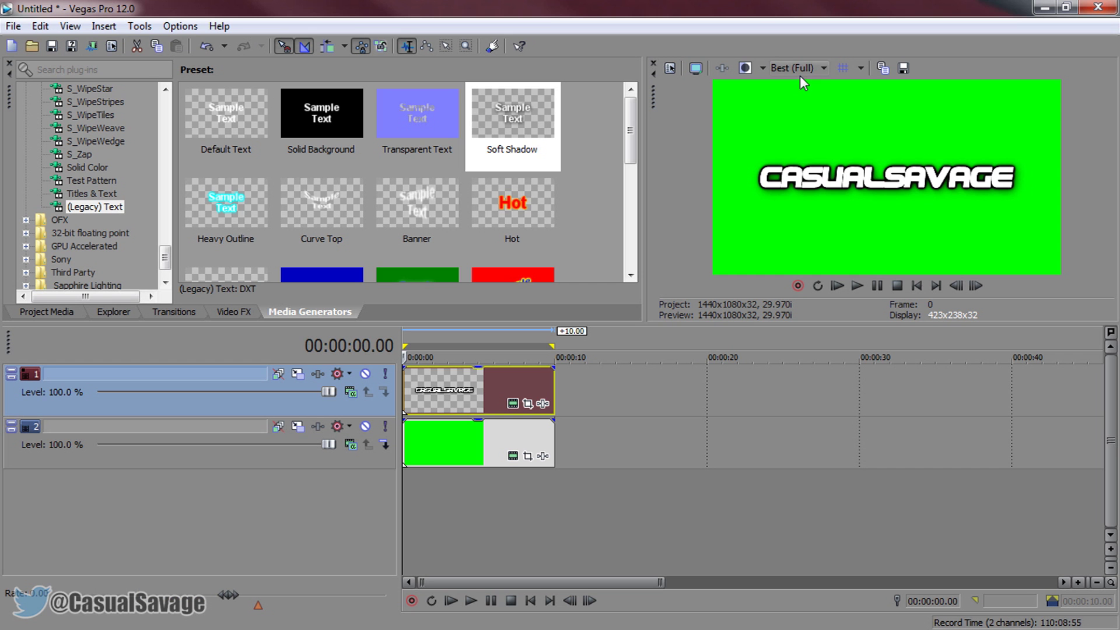
{"action": "left_click", "coordinate": [437, 65]}
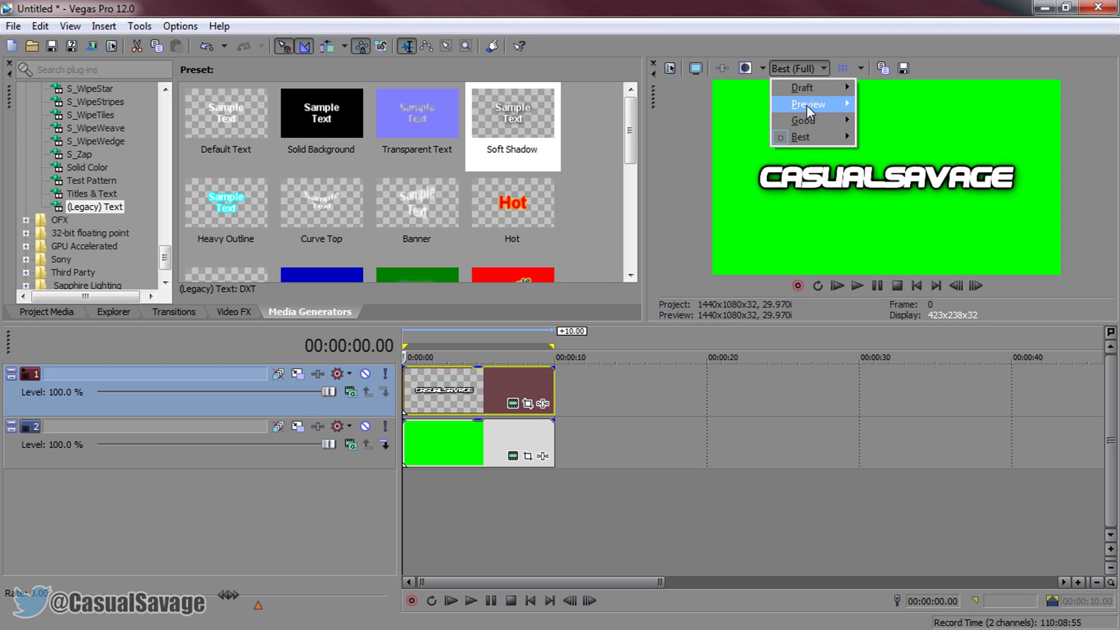
{"action": "mouse_move", "coordinate": [452, 143]}
{"action": "left_click", "coordinate": [573, 140]}
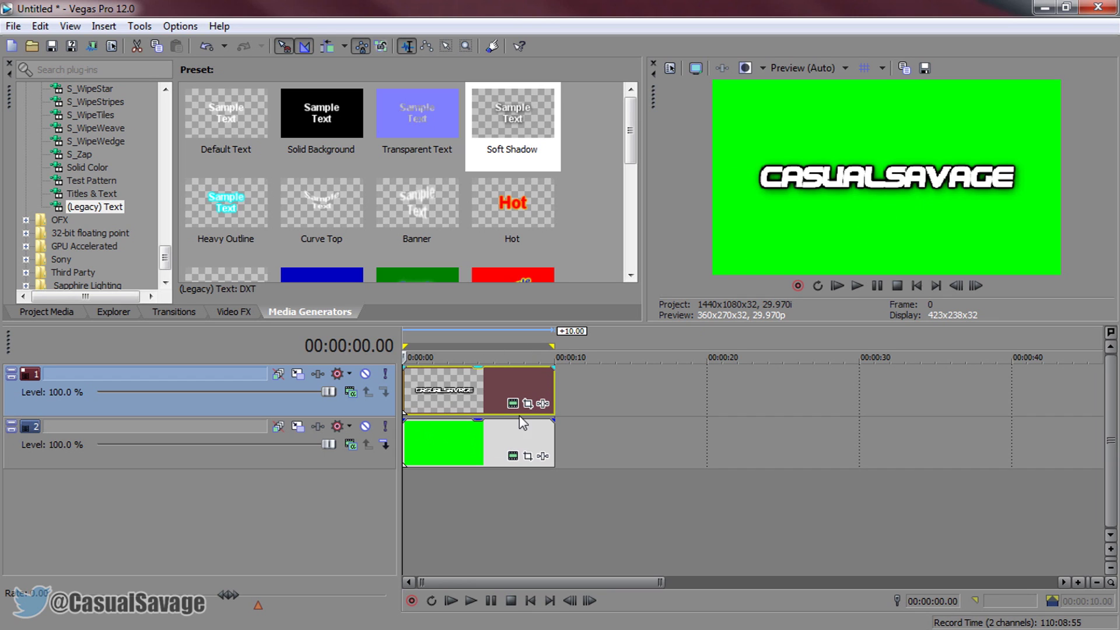
Step: Return the playhead to the start and open Event Pan/Crop for the title clip
{"action": "left_click", "coordinate": [432, 414]}
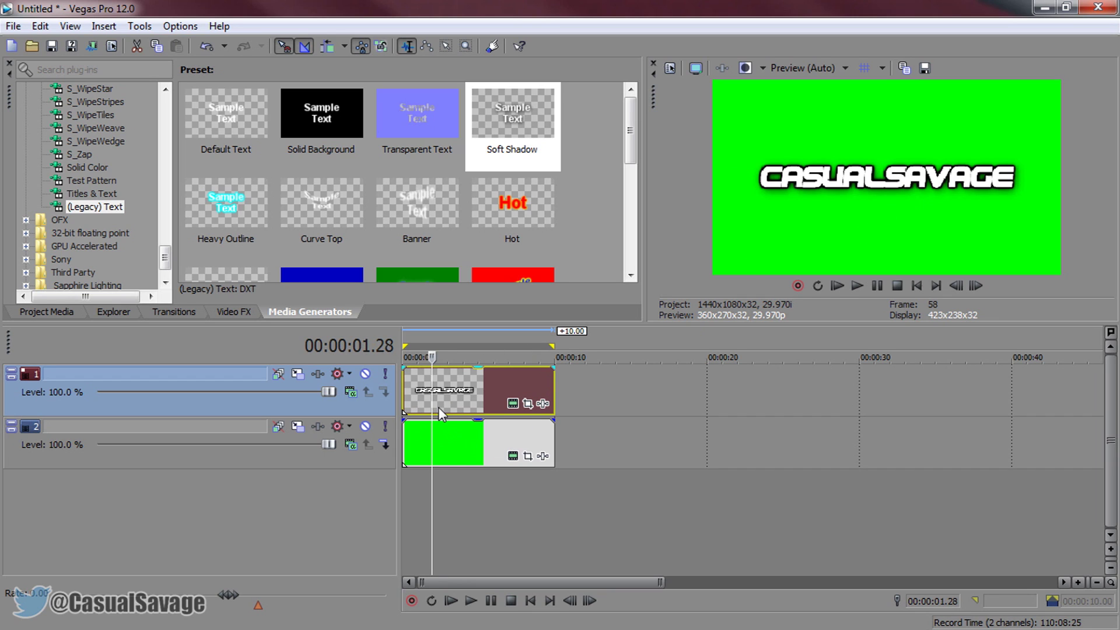
{"action": "left_click", "coordinate": [439, 407]}
{"action": "left_click", "coordinate": [405, 418]}
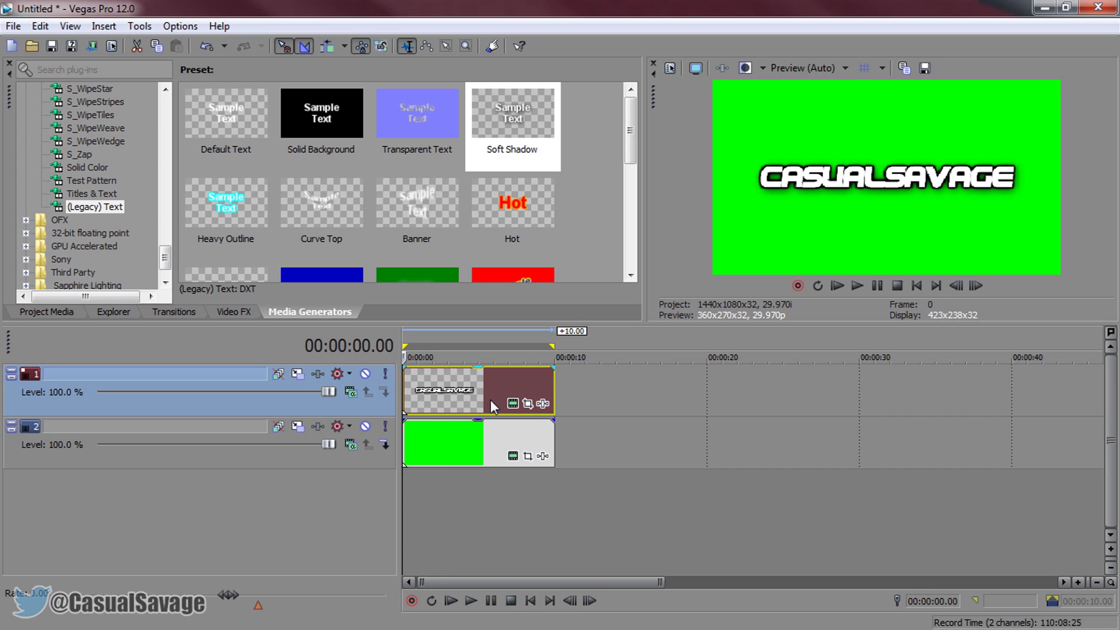
{"action": "left_click", "coordinate": [528, 404]}
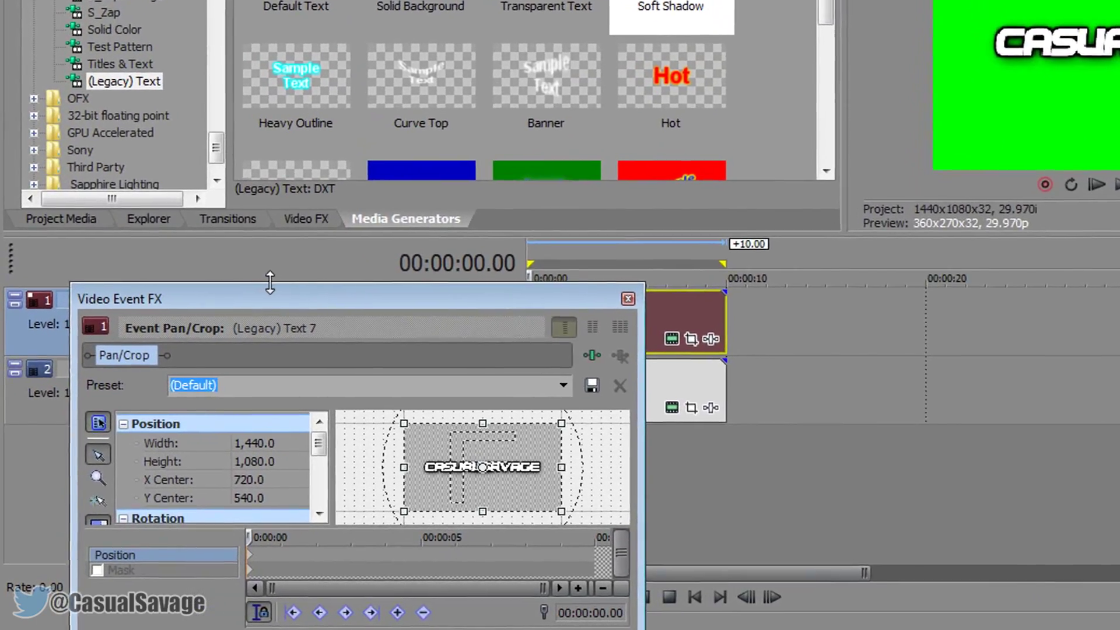
Step: Enlarge the title's crop frame to 8,640 × 6,480 so the text shrinks to a speck
{"action": "left_click_drag", "start_coordinate": [269, 282], "coordinate": [269, 146]}
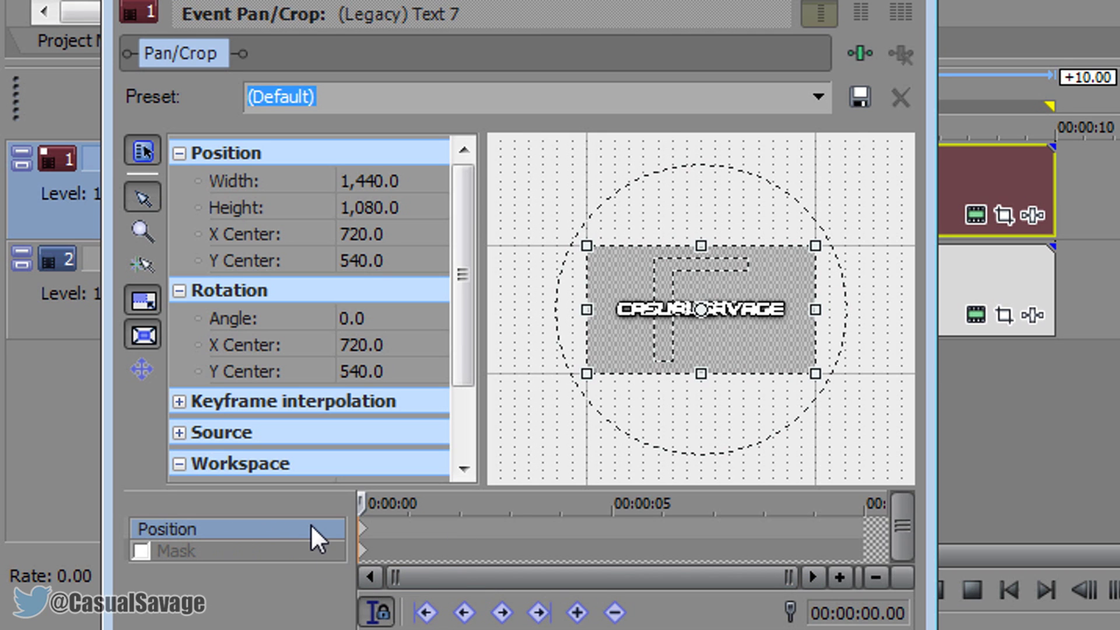
{"action": "scroll", "coordinate": [775, 383], "scroll_direction": "down", "scroll_amount": 5}
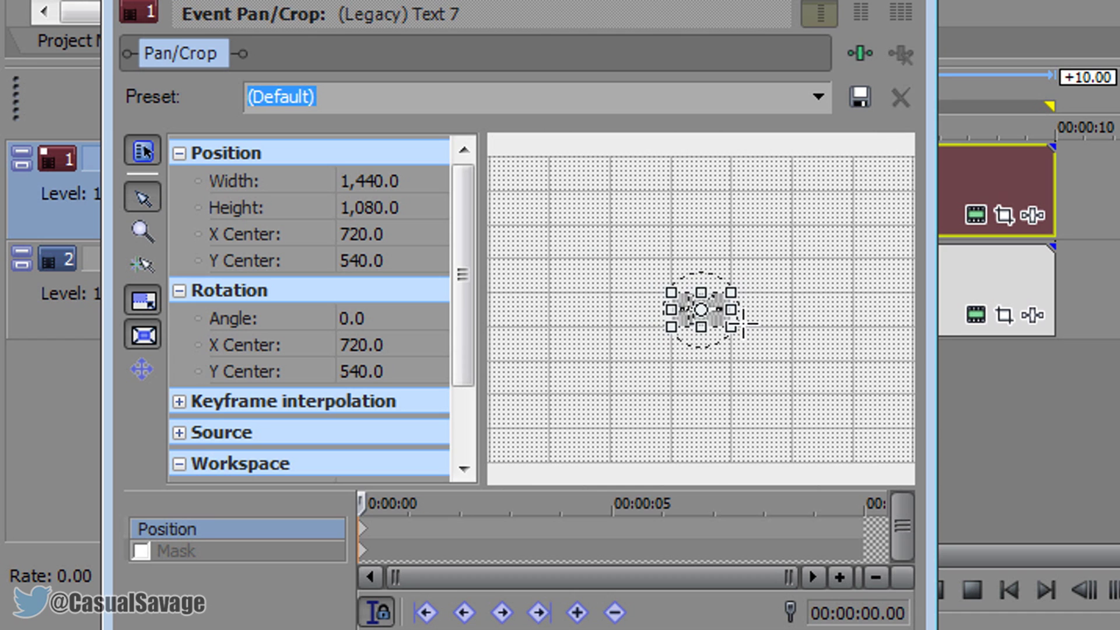
{"action": "left_click_drag", "start_coordinate": [745, 334], "coordinate": [980, 513]}
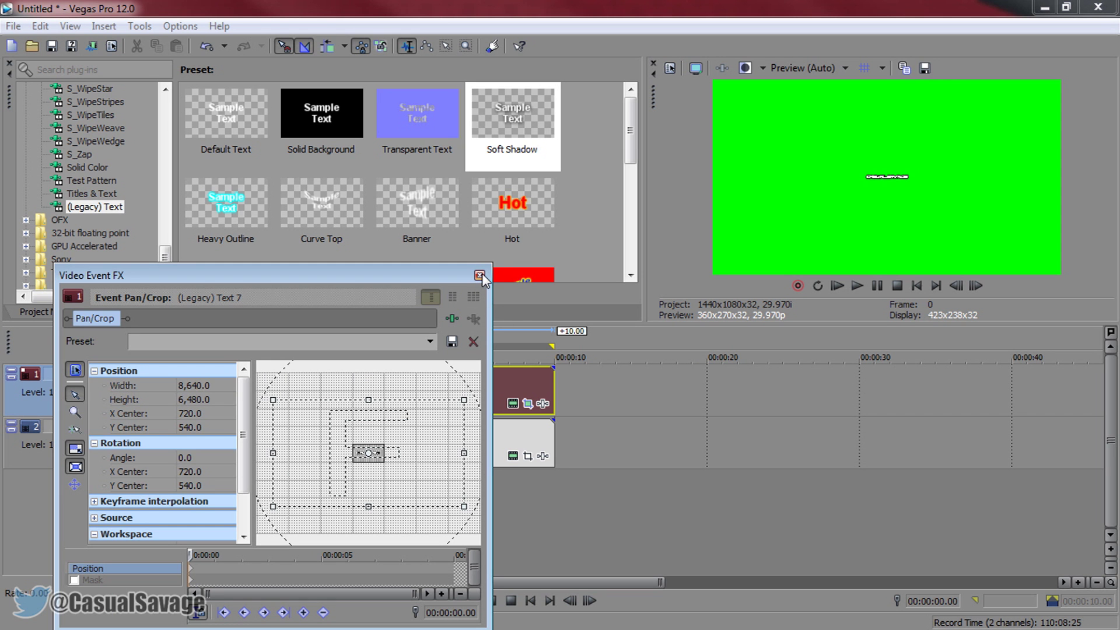
Step: At 00:00:02.00, restore the title's crop frame to full 1,440 × 1,080 size
{"action": "left_click", "coordinate": [479, 275]}
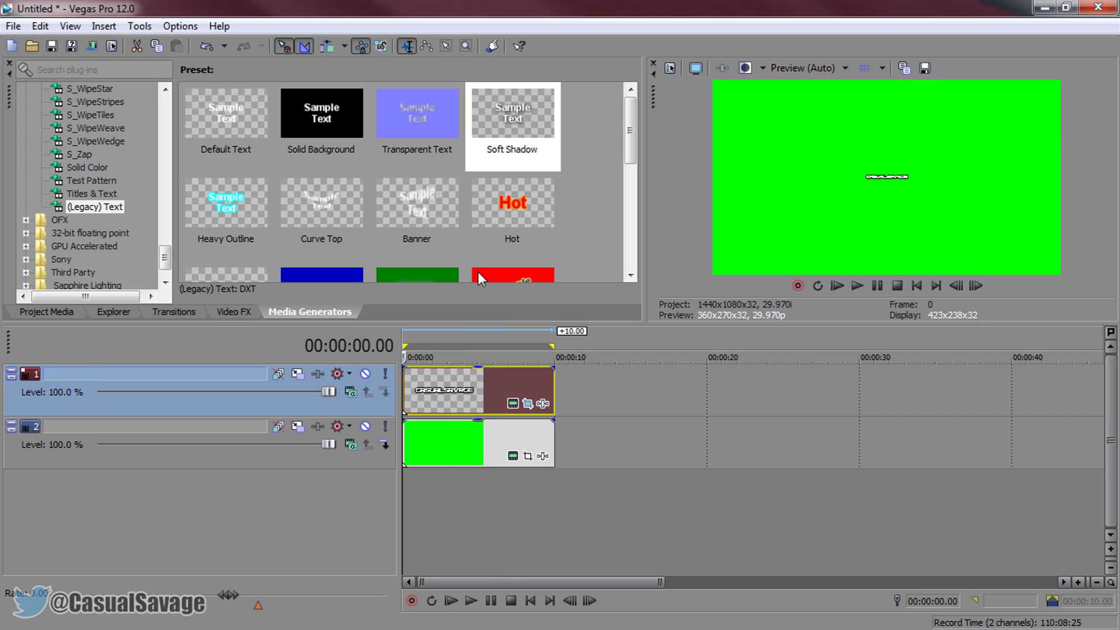
{"action": "left_click", "coordinate": [431, 390]}
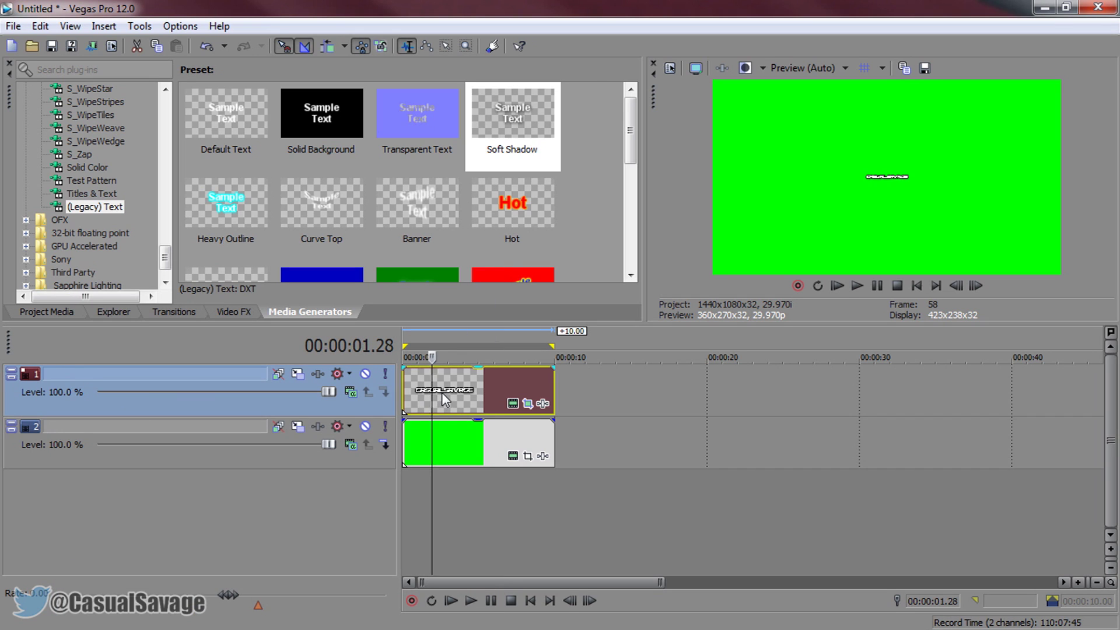
{"action": "left_click", "coordinate": [444, 389]}
{"action": "left_click_drag", "start_coordinate": [443, 389], "coordinate": [432, 390]}
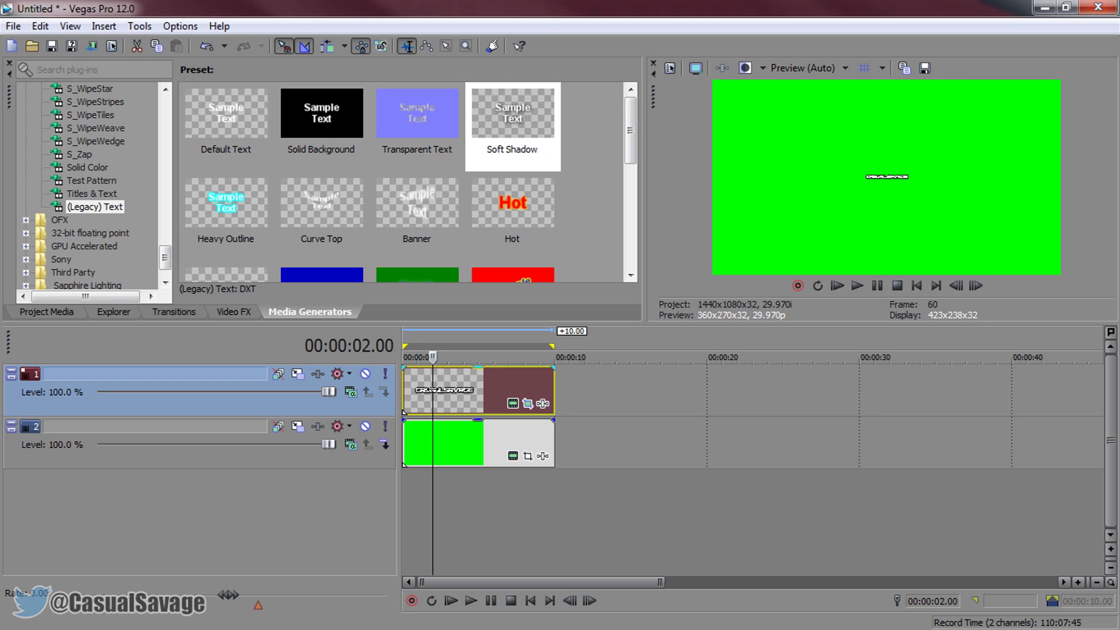
{"action": "left_click", "coordinate": [528, 404]}
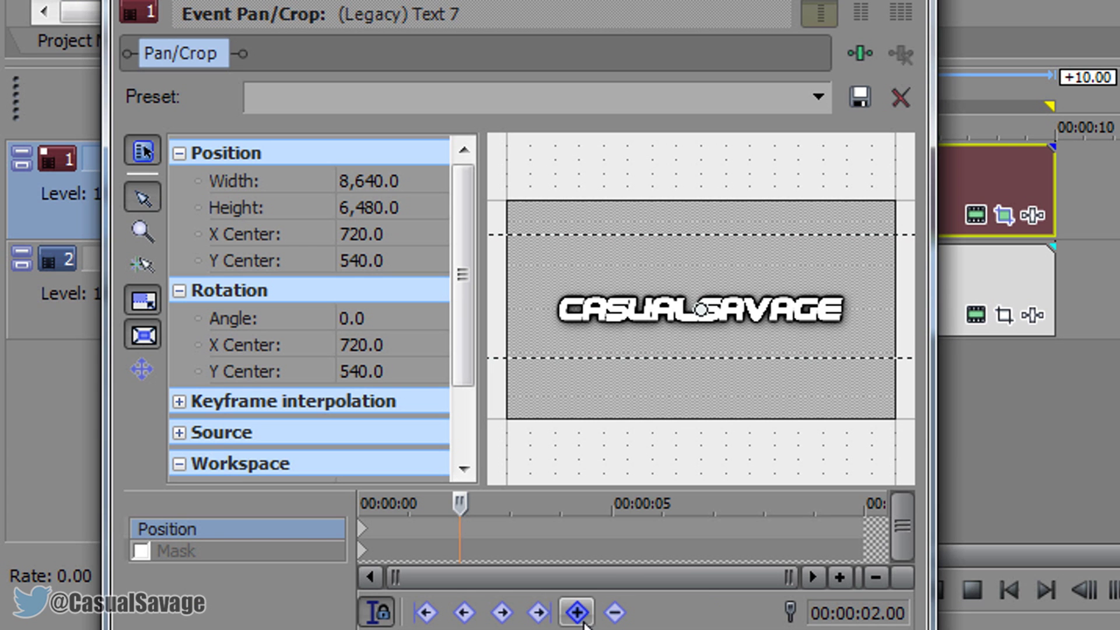
{"action": "right_click", "coordinate": [662, 298]}
{"action": "left_click", "coordinate": [721, 321]}
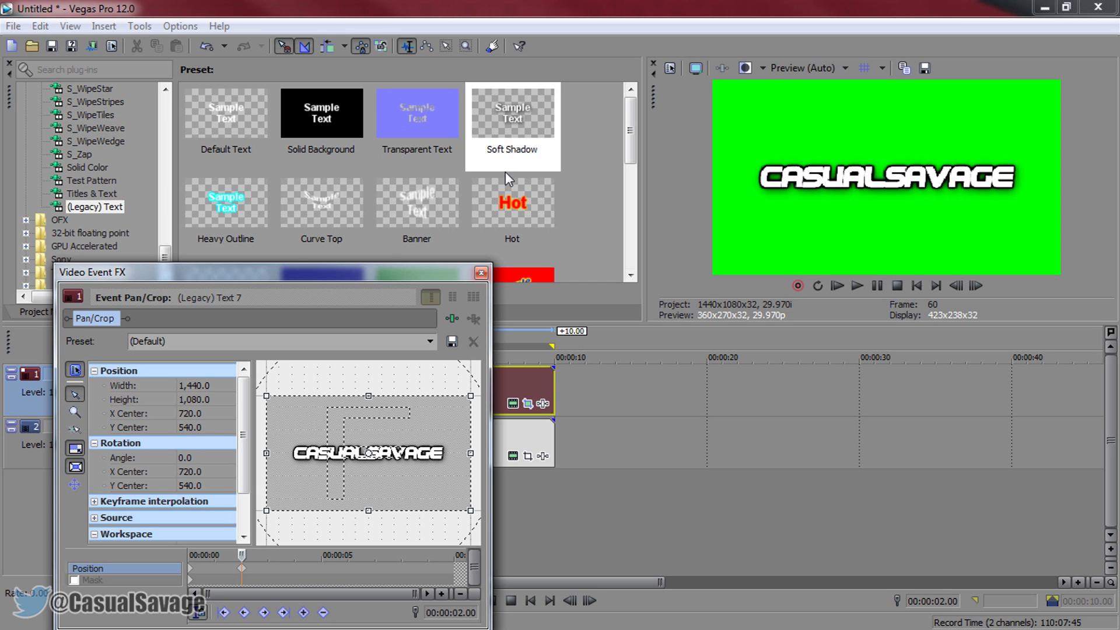
{"action": "left_click", "coordinate": [484, 274]}
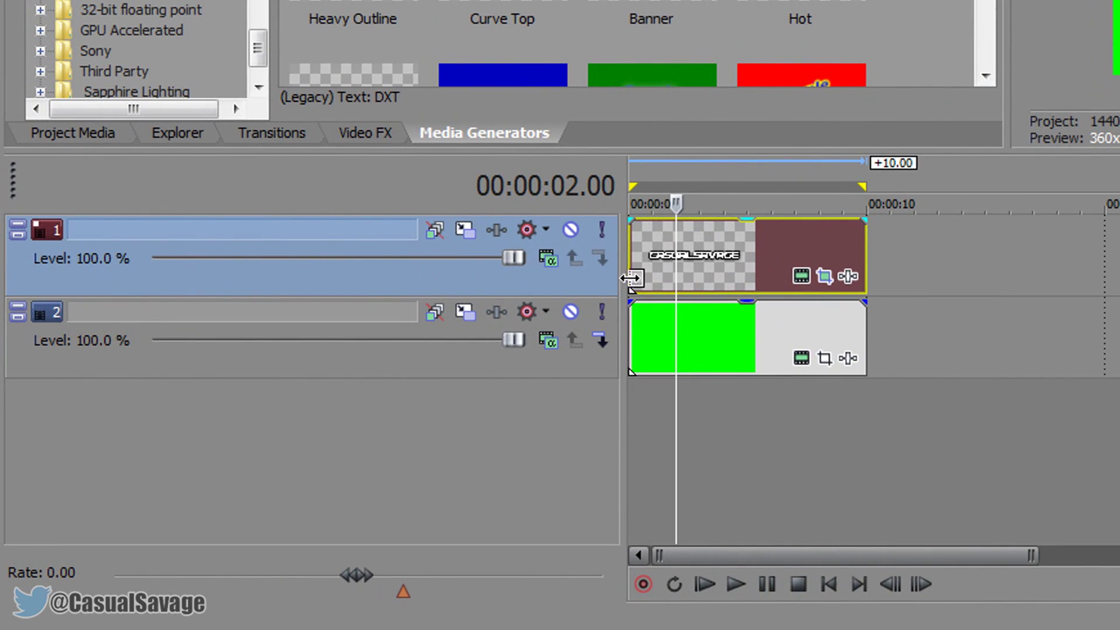
Step: Make track 1 a 3D Source Alpha track and add a track motion keyframe
{"action": "left_click", "coordinate": [548, 260]}
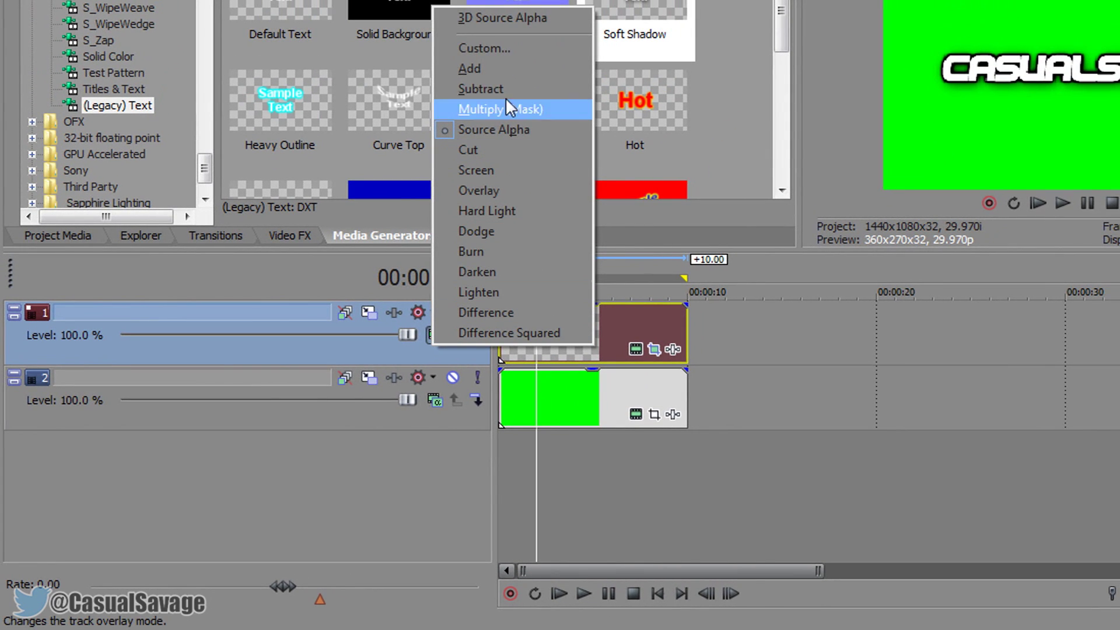
{"action": "left_click", "coordinate": [516, 23]}
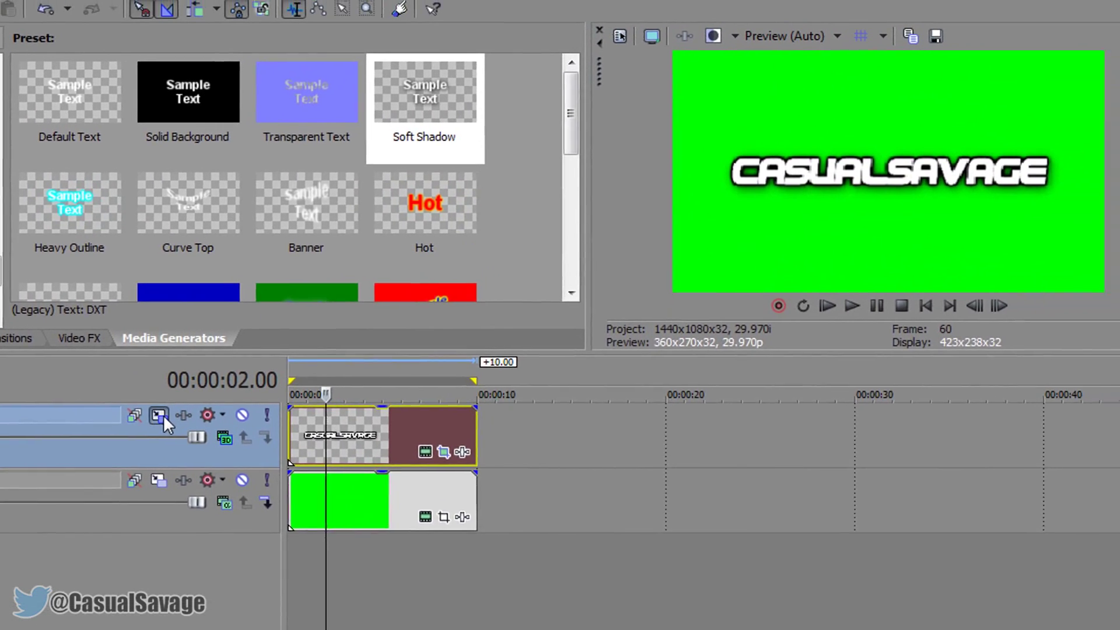
{"action": "left_click", "coordinate": [310, 330]}
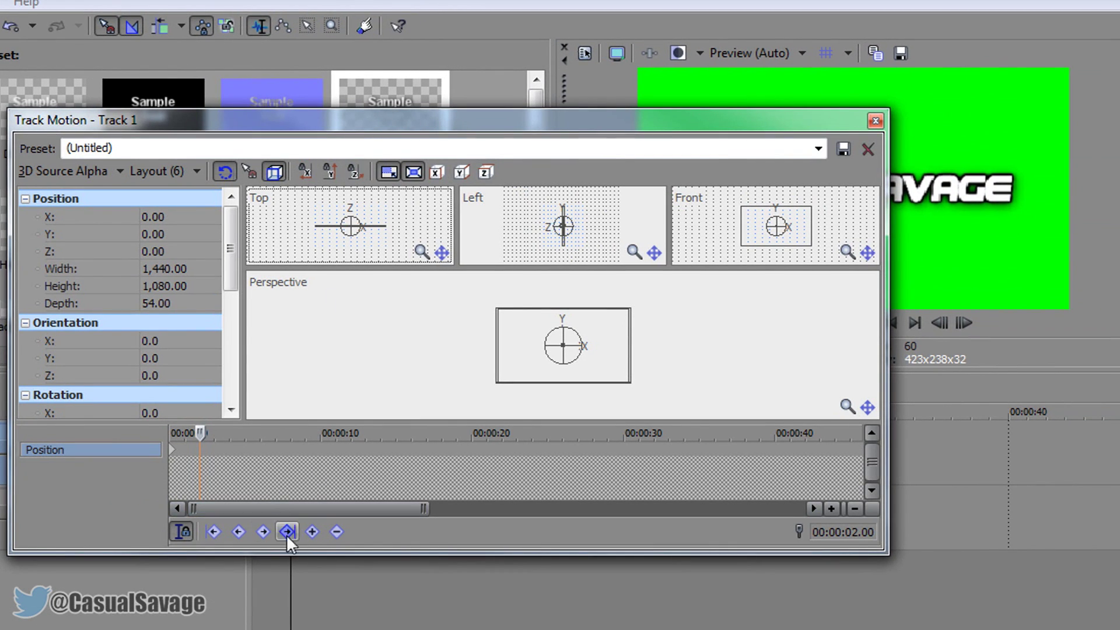
{"action": "left_click", "coordinate": [312, 531]}
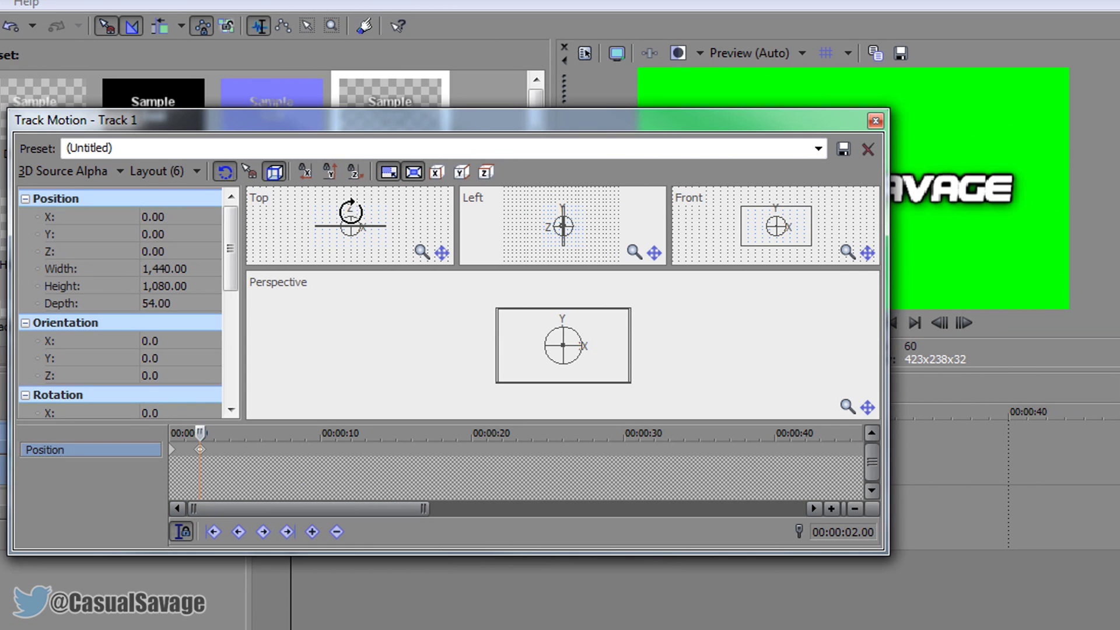
Step: Tilt the title plane in 3D to orientation X -19.7
{"action": "left_click_drag", "start_coordinate": [886, 224], "coordinate": [514, 224]}
{"action": "left_click_drag", "start_coordinate": [270, 133], "coordinate": [105, 366]}
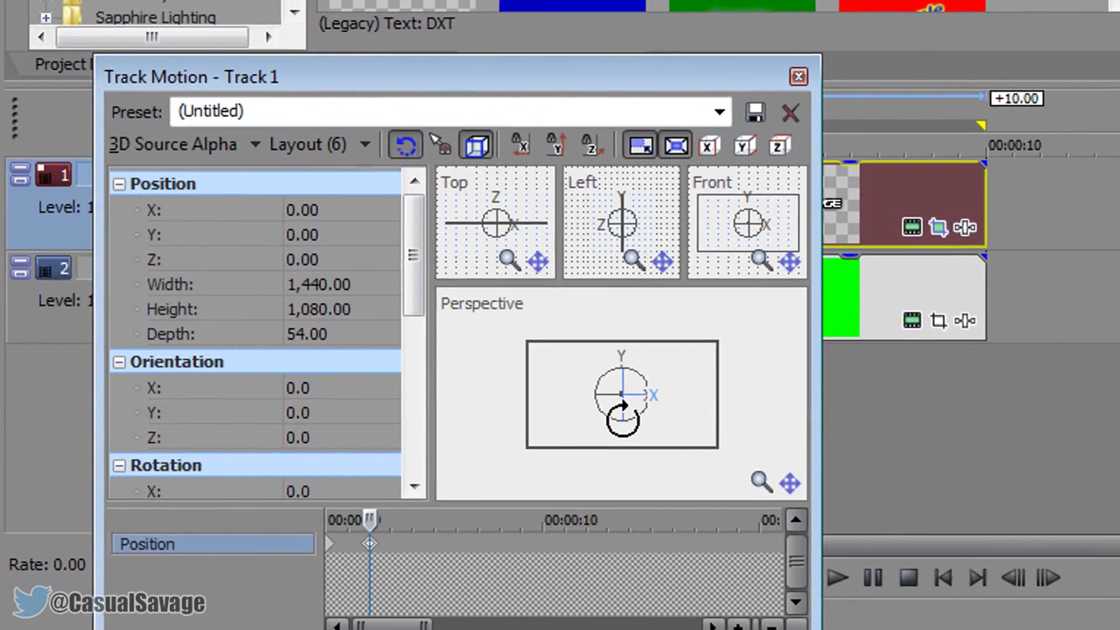
{"action": "left_click_drag", "start_coordinate": [622, 420], "coordinate": [648, 320]}
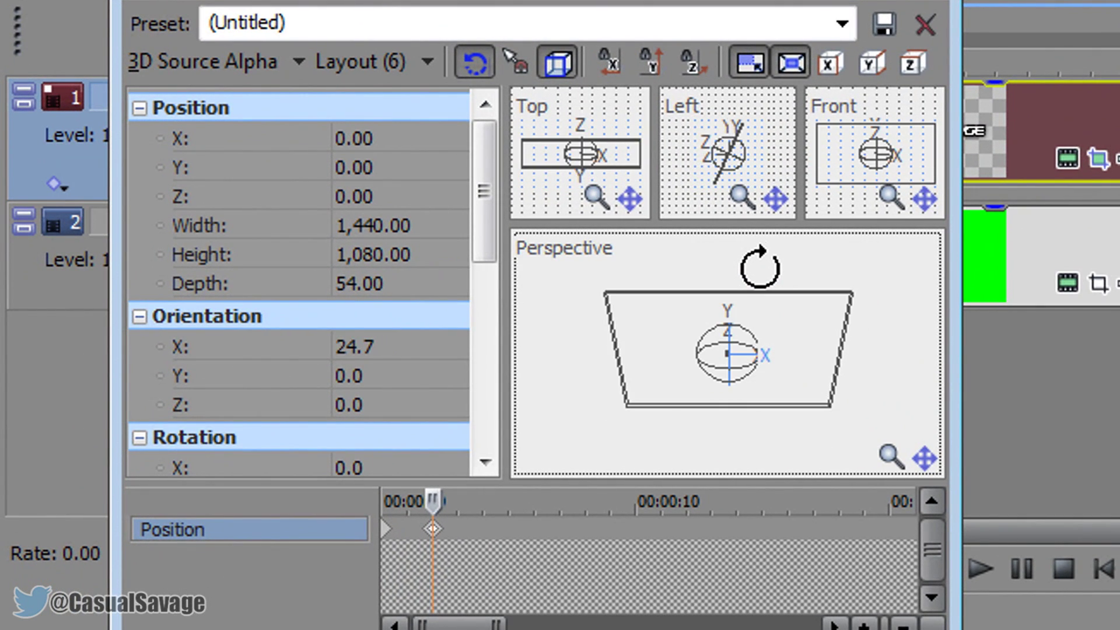
{"action": "left_click_drag", "start_coordinate": [759, 268], "coordinate": [765, 253]}
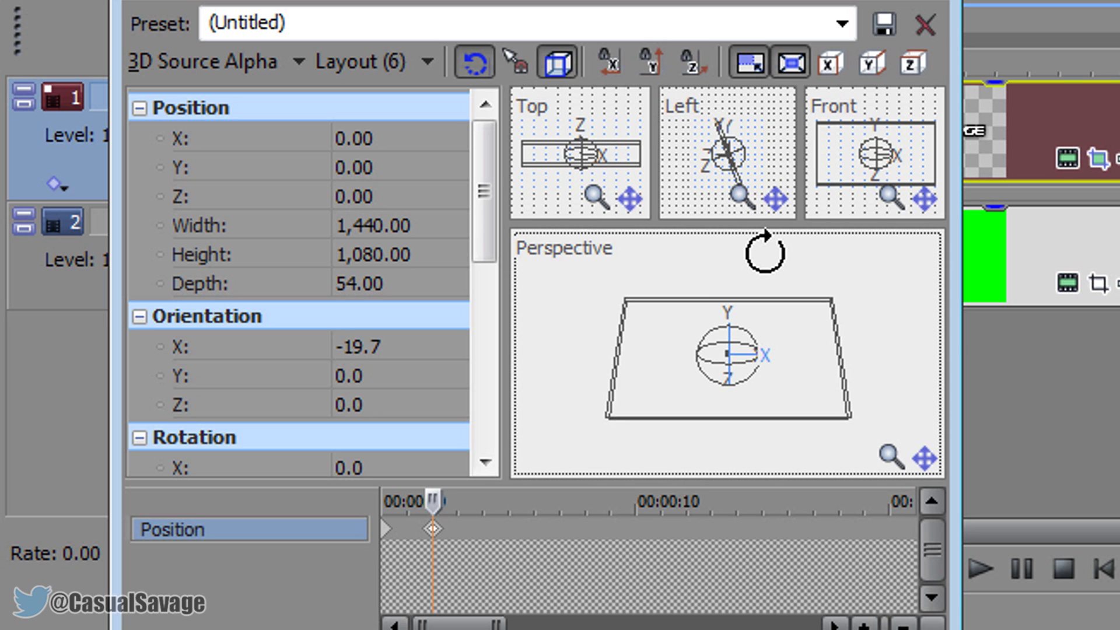
{"action": "left_click", "coordinate": [943, 2]}
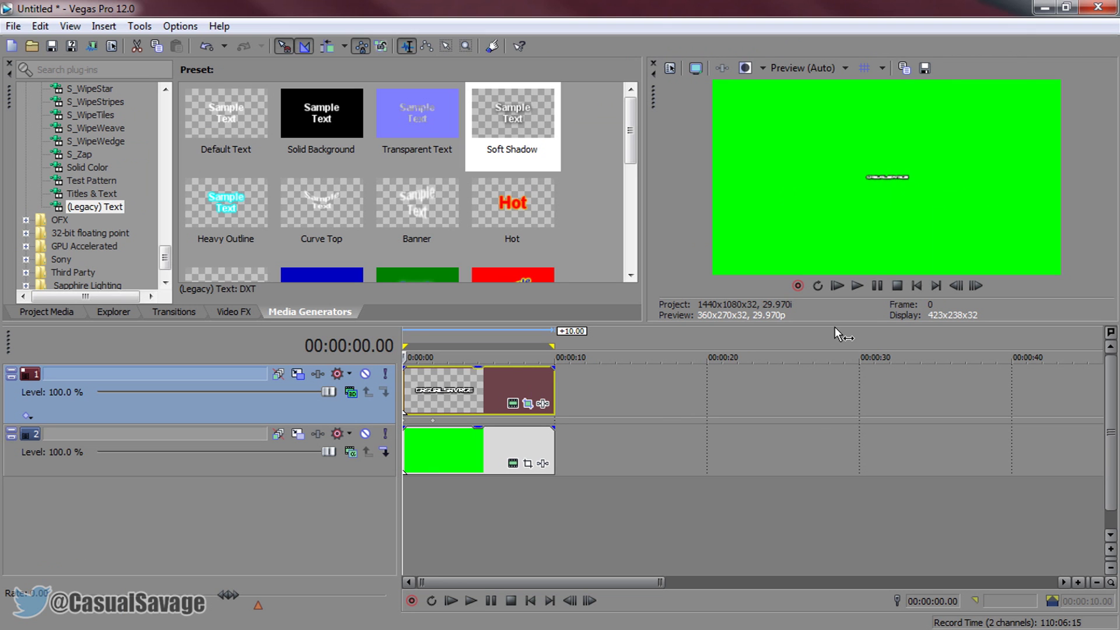
Step: Play the intro to check the tilt, then return to the 2-second mark
{"action": "left_click", "coordinate": [881, 284]}
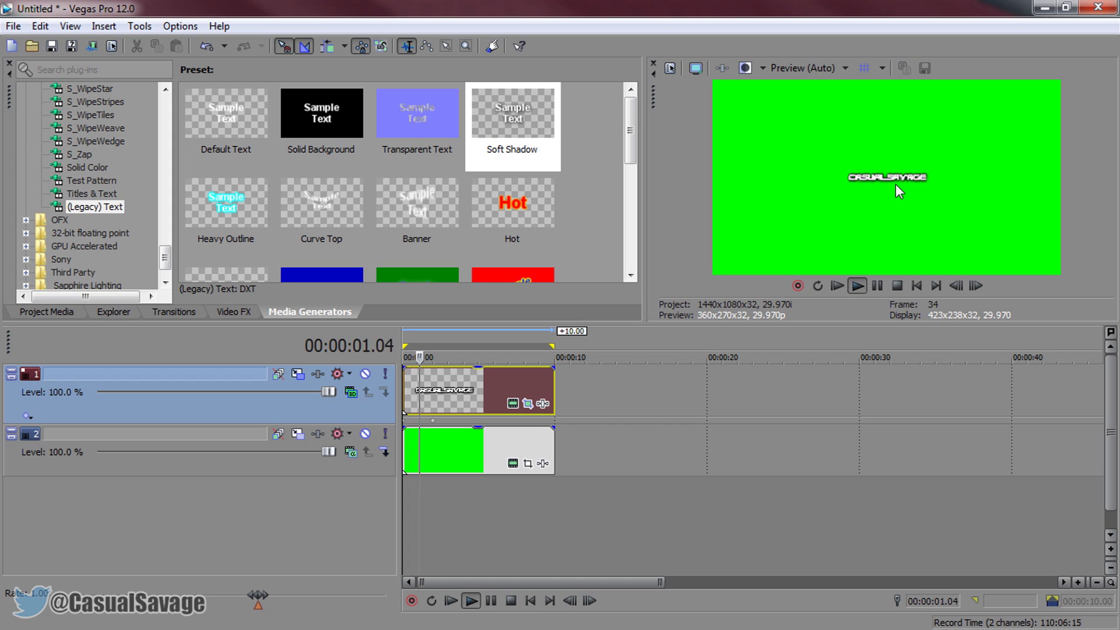
{"action": "left_click", "coordinate": [878, 286]}
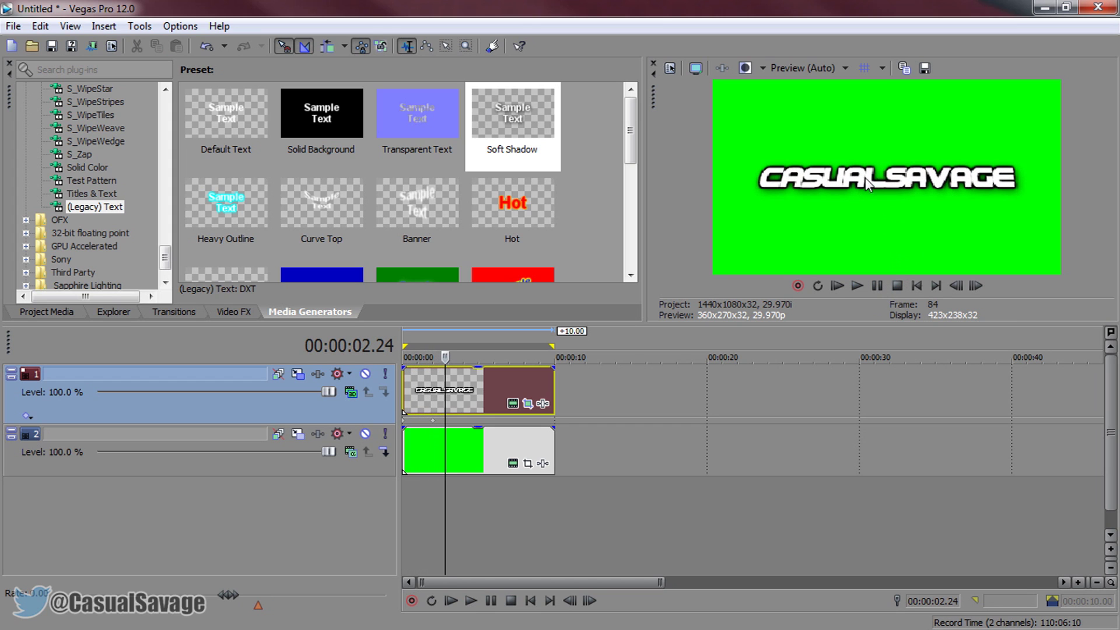
{"action": "left_click", "coordinate": [432, 422]}
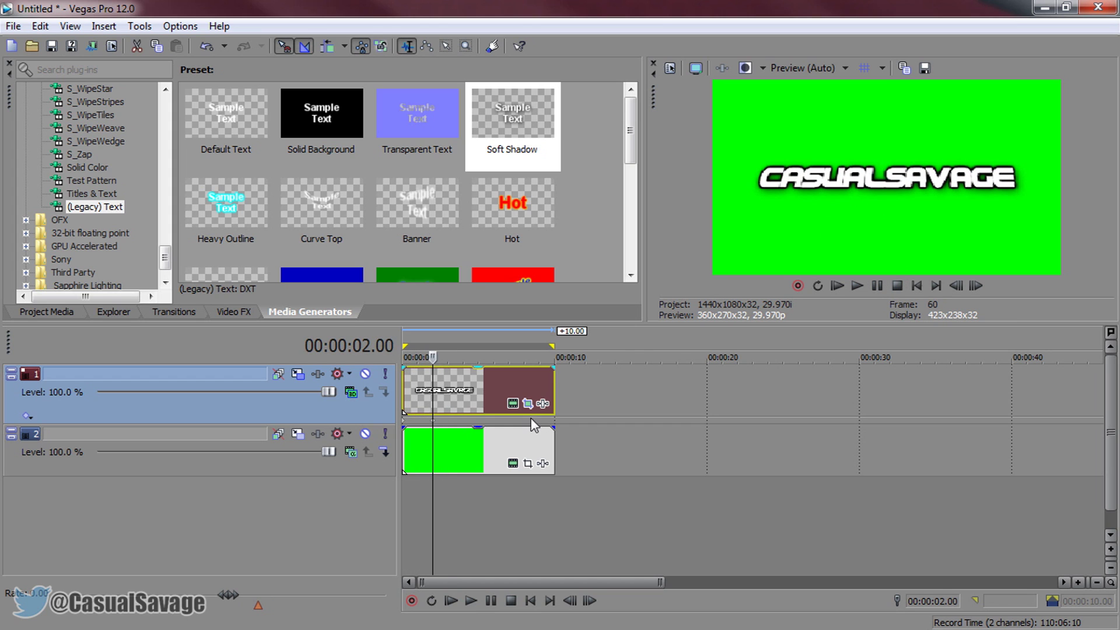
Step: At 0:00:00, rotate the title to orientation X -88.8 so it starts lying flat
{"action": "left_click", "coordinate": [298, 374]}
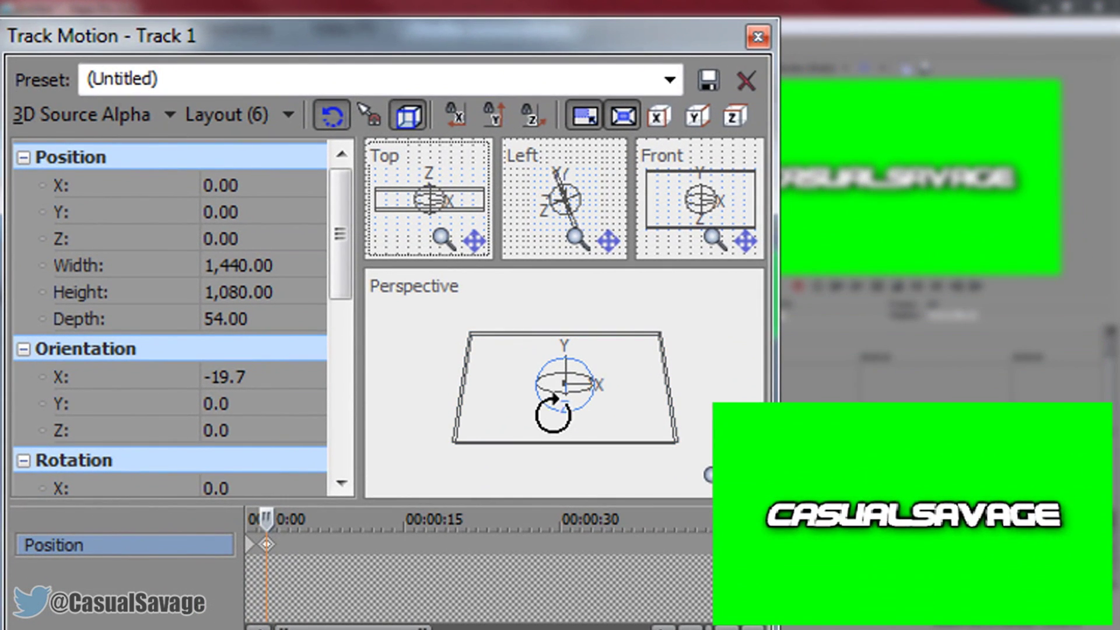
{"action": "left_click", "coordinate": [254, 554]}
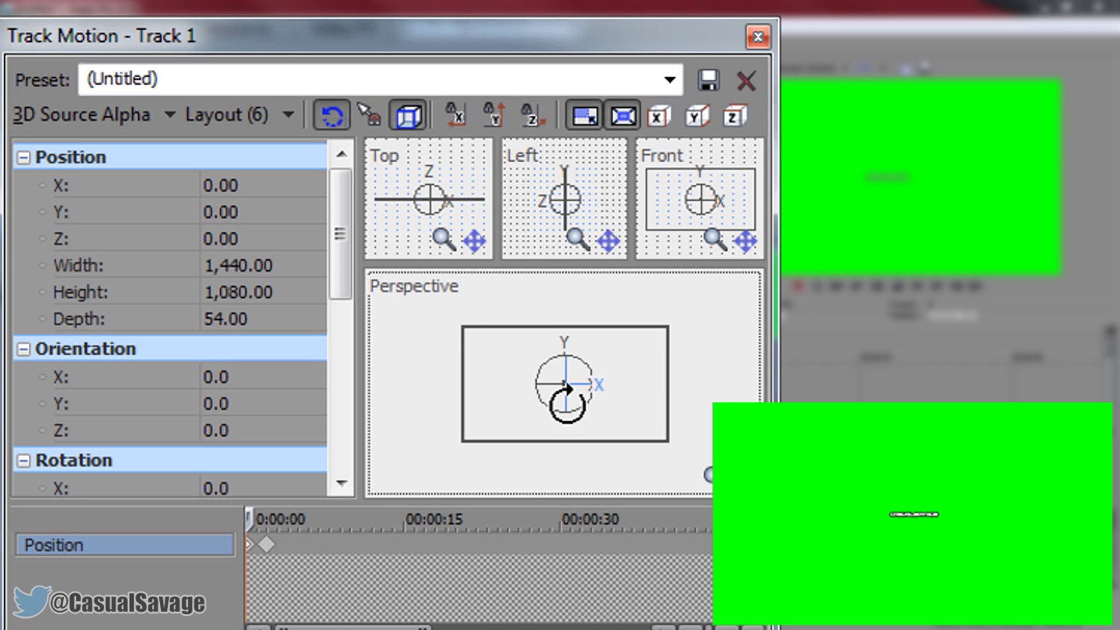
{"action": "left_click_drag", "start_coordinate": [566, 412], "coordinate": [559, 388]}
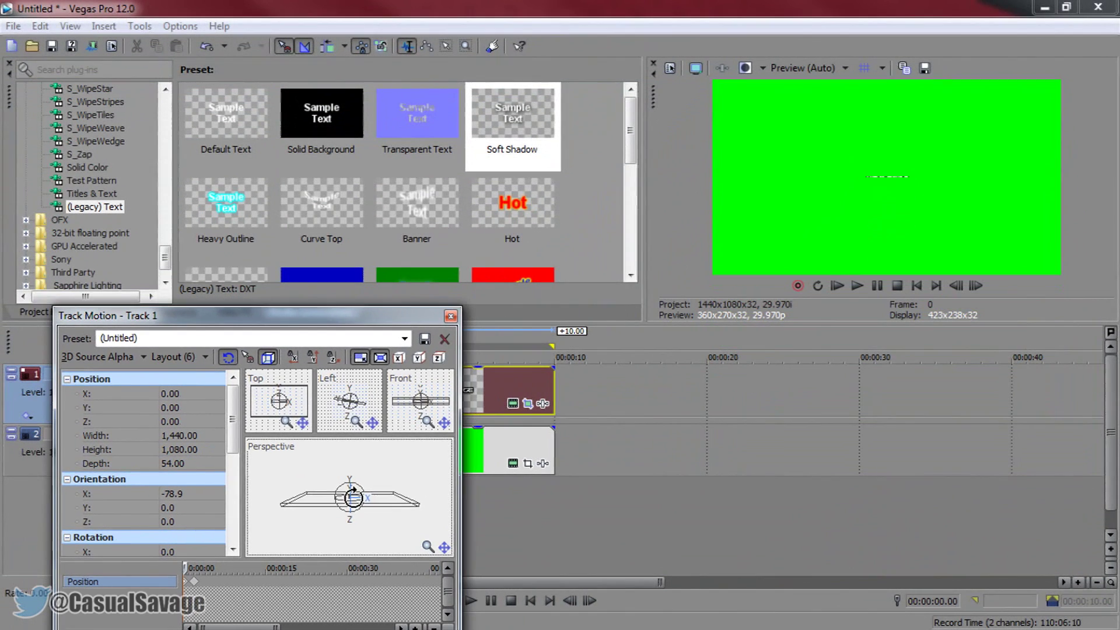
{"action": "left_click_drag", "start_coordinate": [352, 497], "coordinate": [410, 455]}
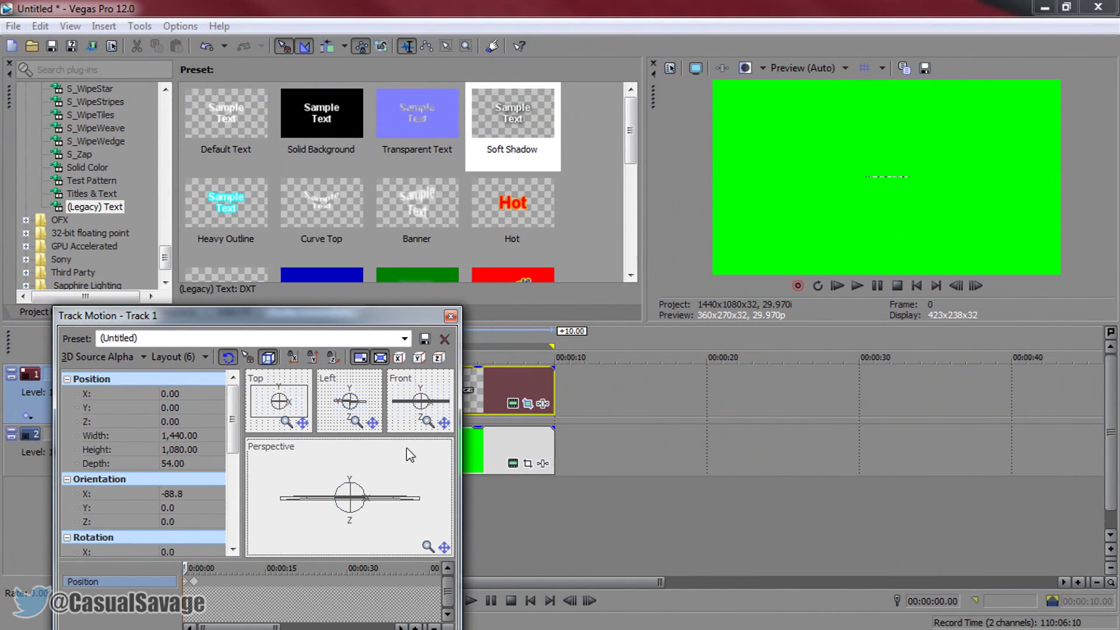
{"action": "left_click", "coordinate": [450, 316]}
Step: Play the flip-in animation and stop at the 5-second mark
{"action": "key", "text": "space"}
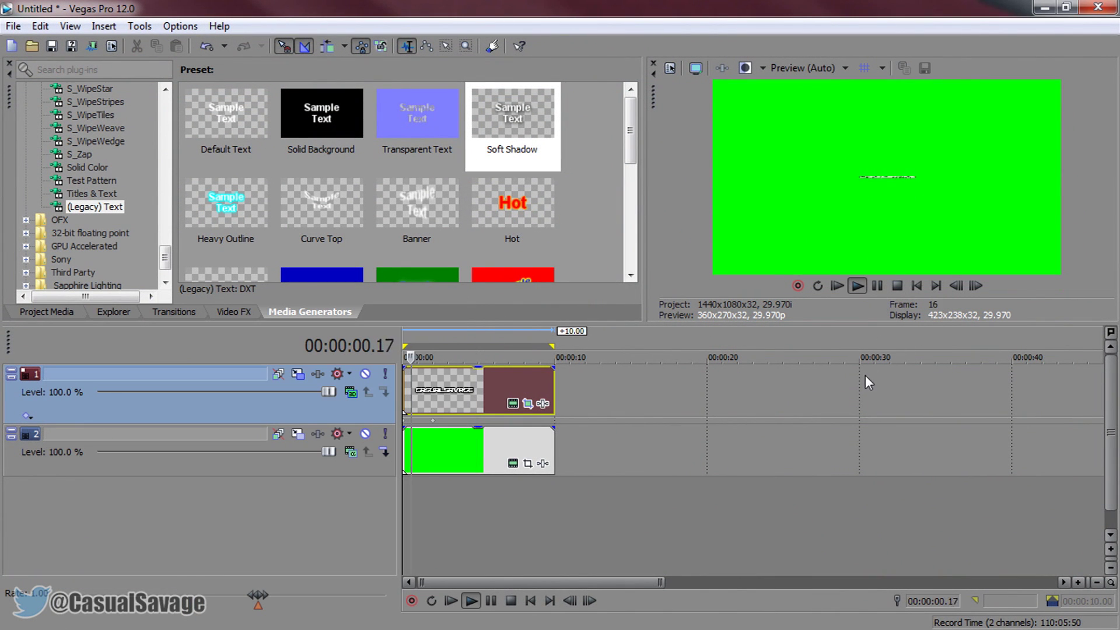
{"action": "left_click", "coordinate": [874, 285]}
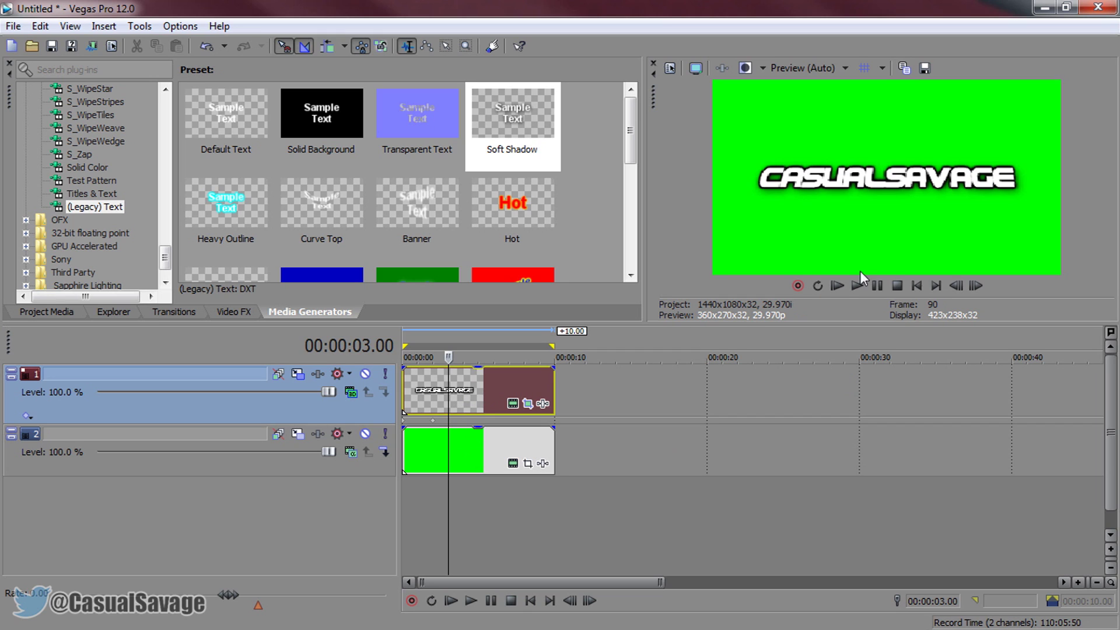
{"action": "left_click", "coordinate": [877, 285]}
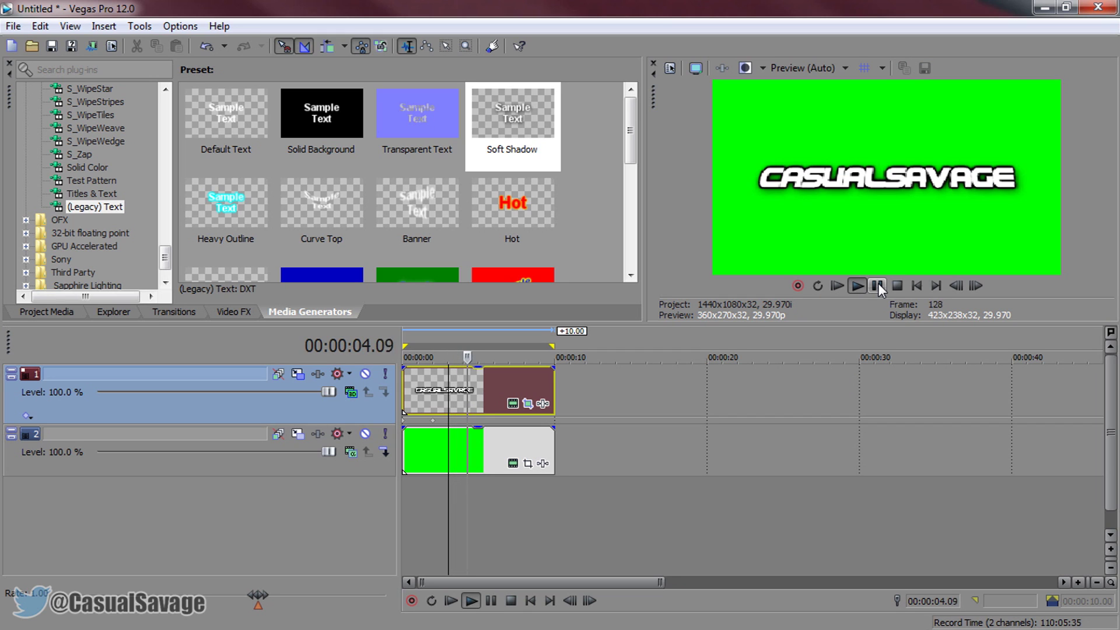
{"action": "left_click", "coordinate": [877, 285]}
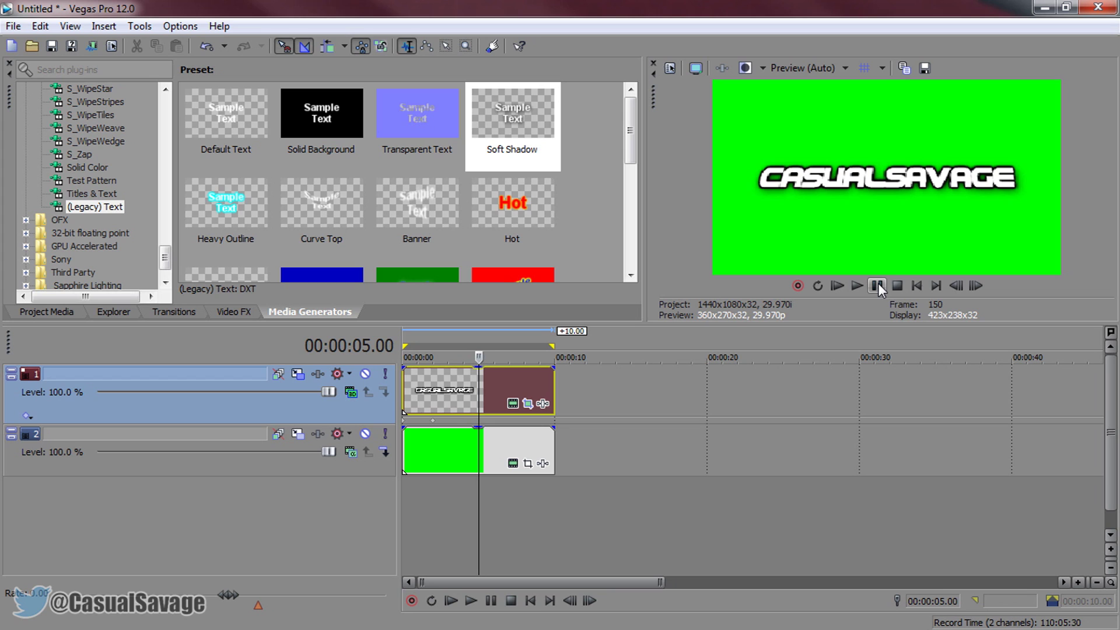
Step: Trim the text and green background events to end at 5 seconds, then replay
{"action": "left_click_drag", "start_coordinate": [555, 389], "coordinate": [479, 389]}
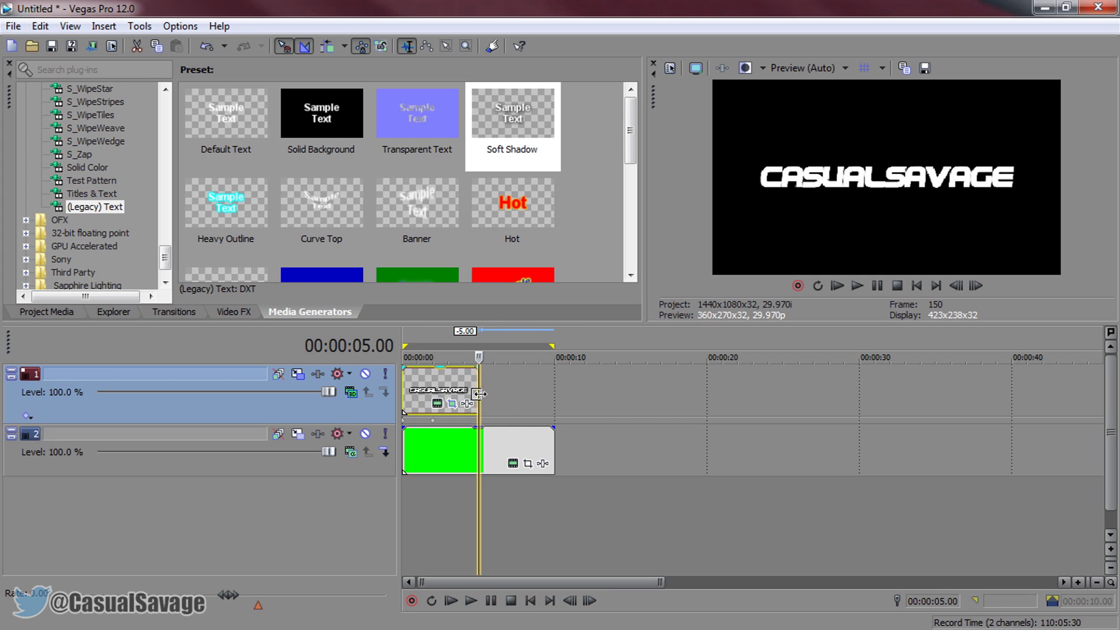
{"action": "left_click", "coordinate": [552, 449]}
{"action": "left_click_drag", "start_coordinate": [553, 449], "coordinate": [478, 449]}
{"action": "left_click", "coordinate": [407, 394]}
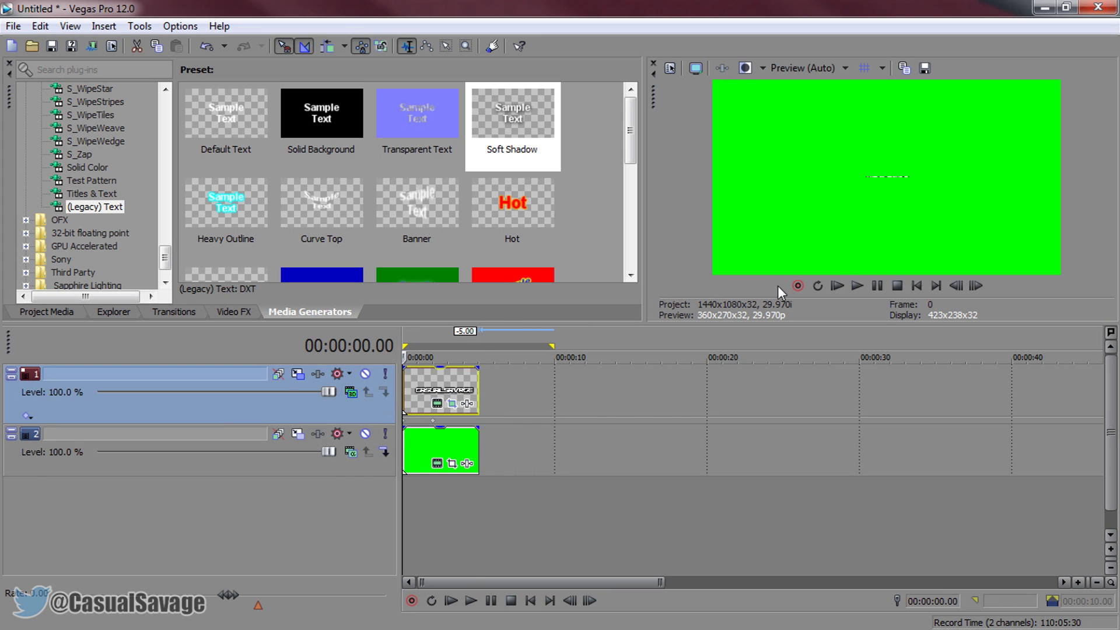
{"action": "key", "text": "space"}
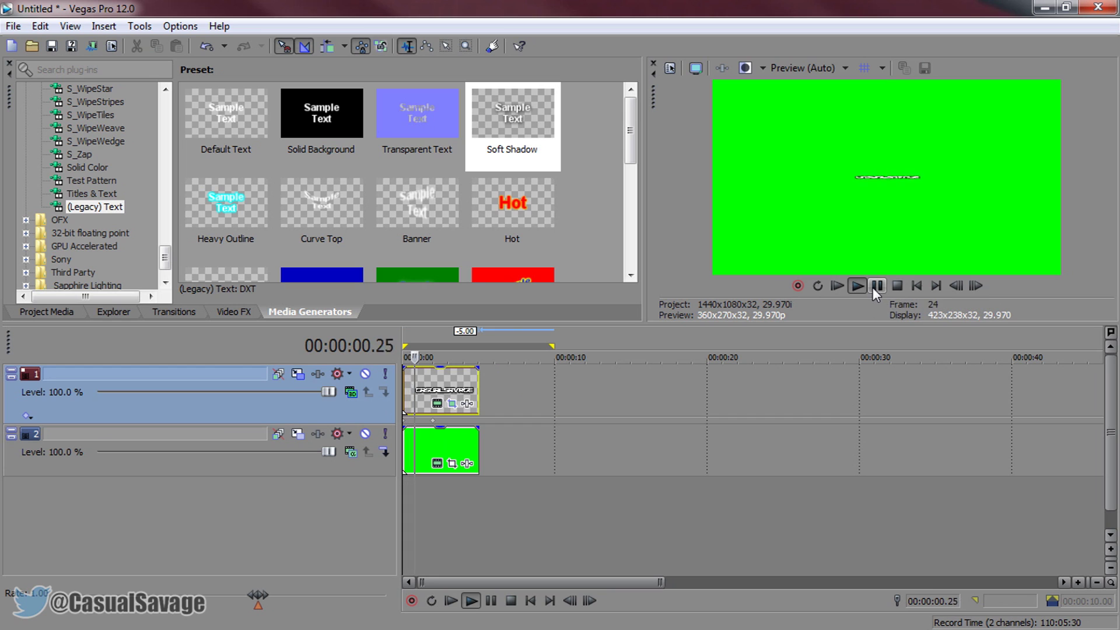
{"action": "left_click", "coordinate": [876, 285]}
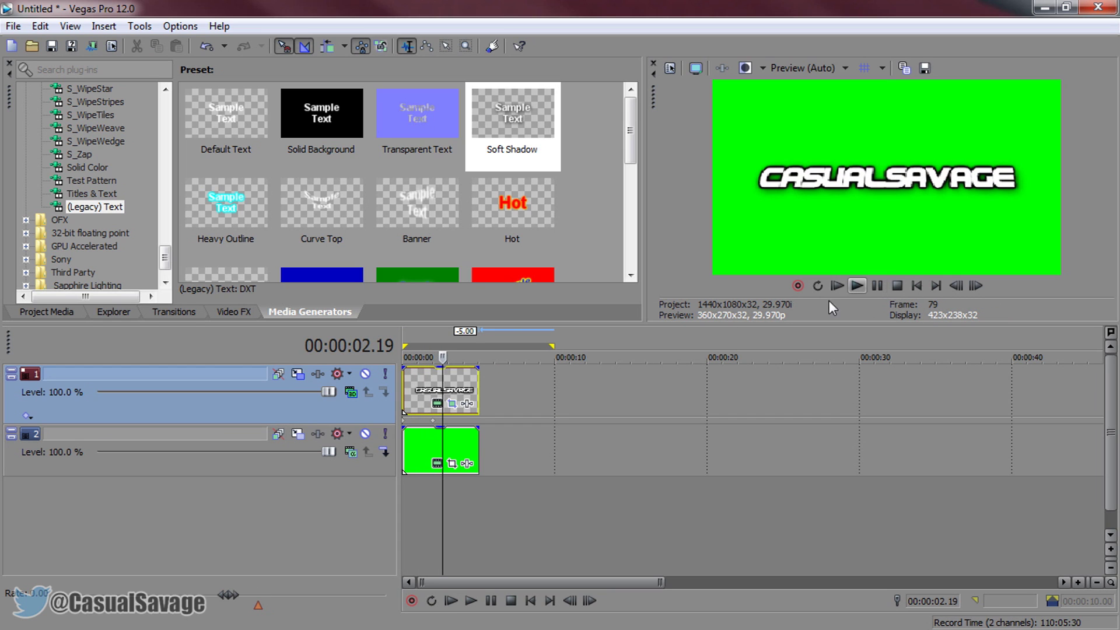
Step: Loop the 5-second intro and set the preview quality to Best (Full)
{"action": "double_click", "coordinate": [420, 336]}
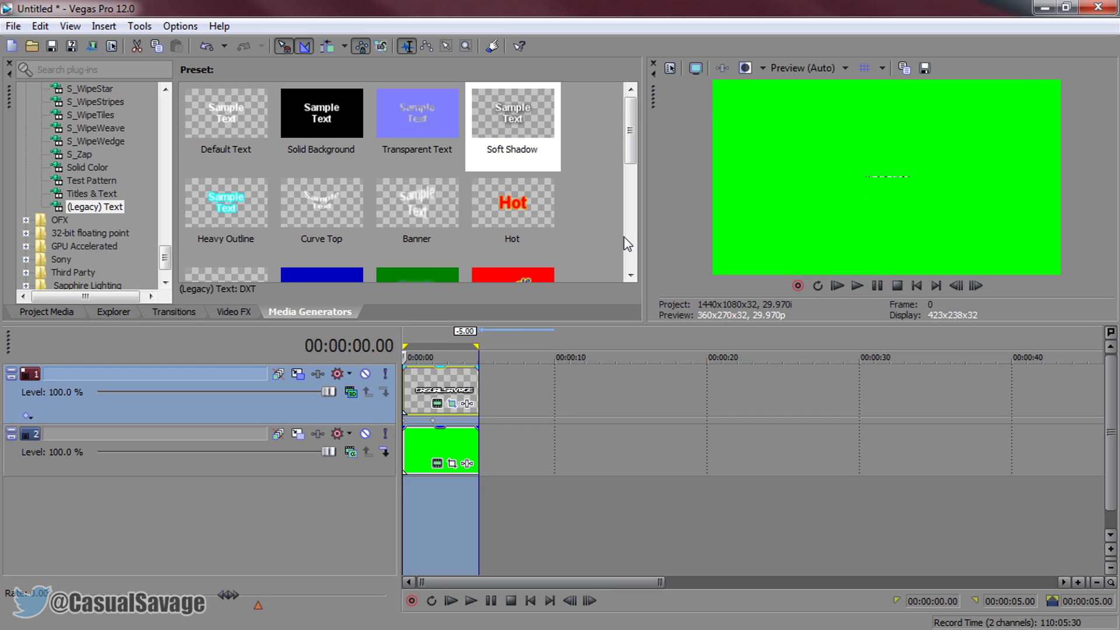
{"action": "left_click", "coordinate": [840, 67]}
{"action": "mouse_move", "coordinate": [814, 139]}
{"action": "left_click", "coordinate": [872, 141]}
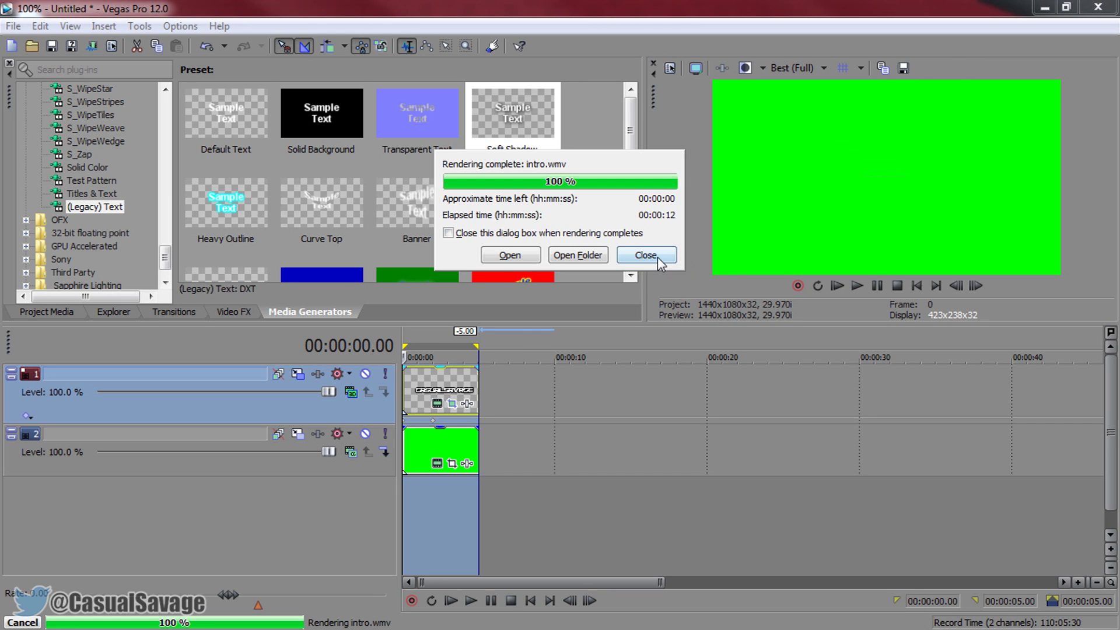
Step: After rendering intro.wmv, start a new empty project and show its Project Media
{"action": "left_click", "coordinate": [645, 255]}
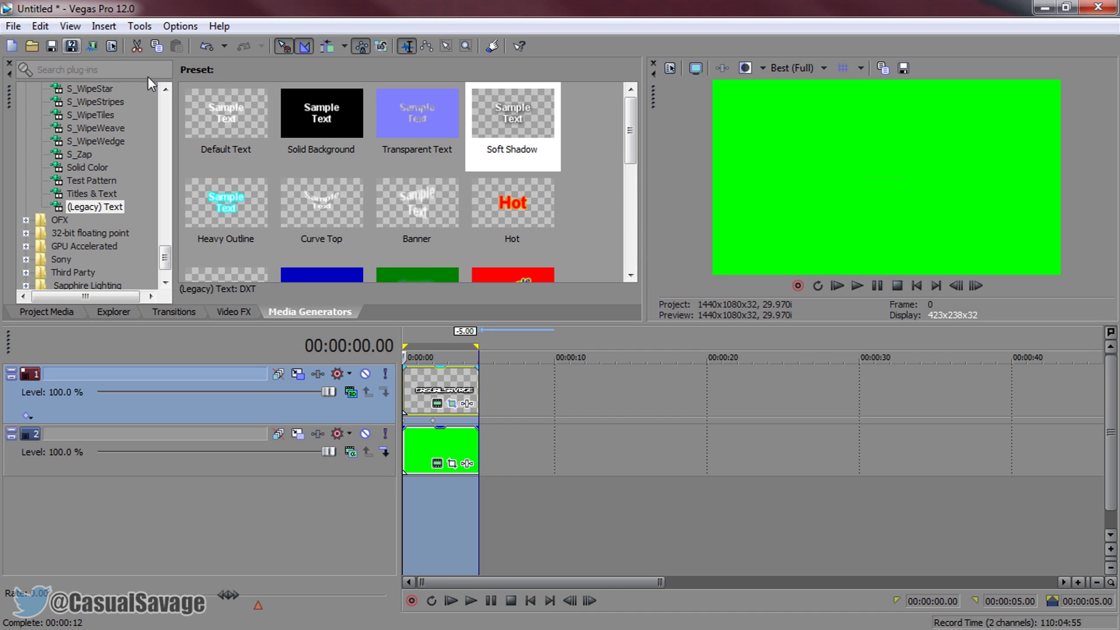
{"action": "left_click", "coordinate": [11, 46]}
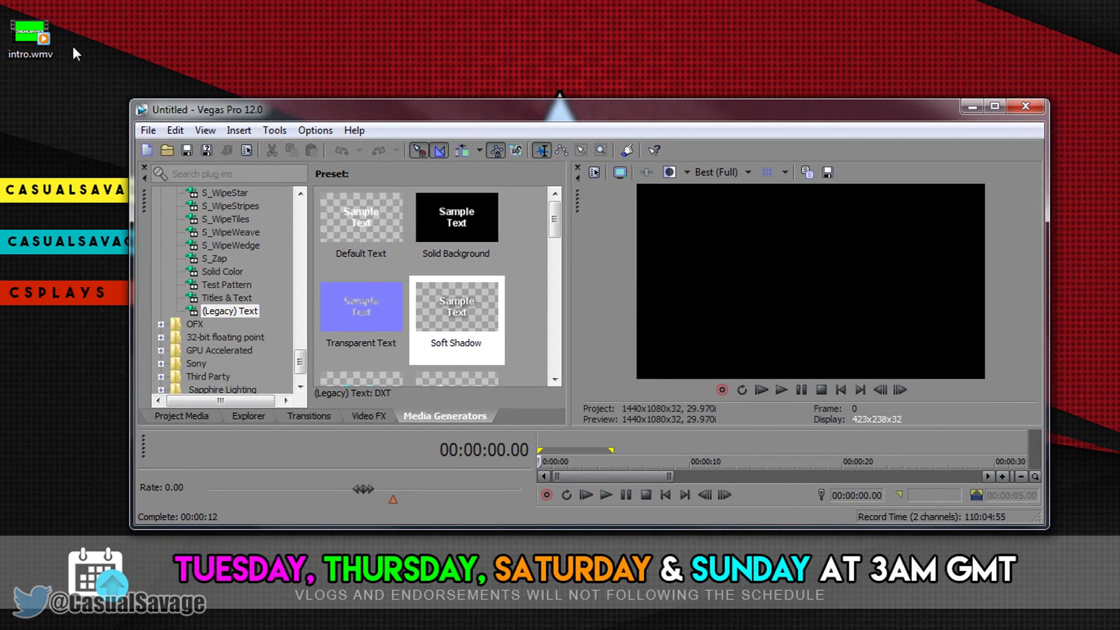
{"action": "left_click", "coordinate": [25, 37]}
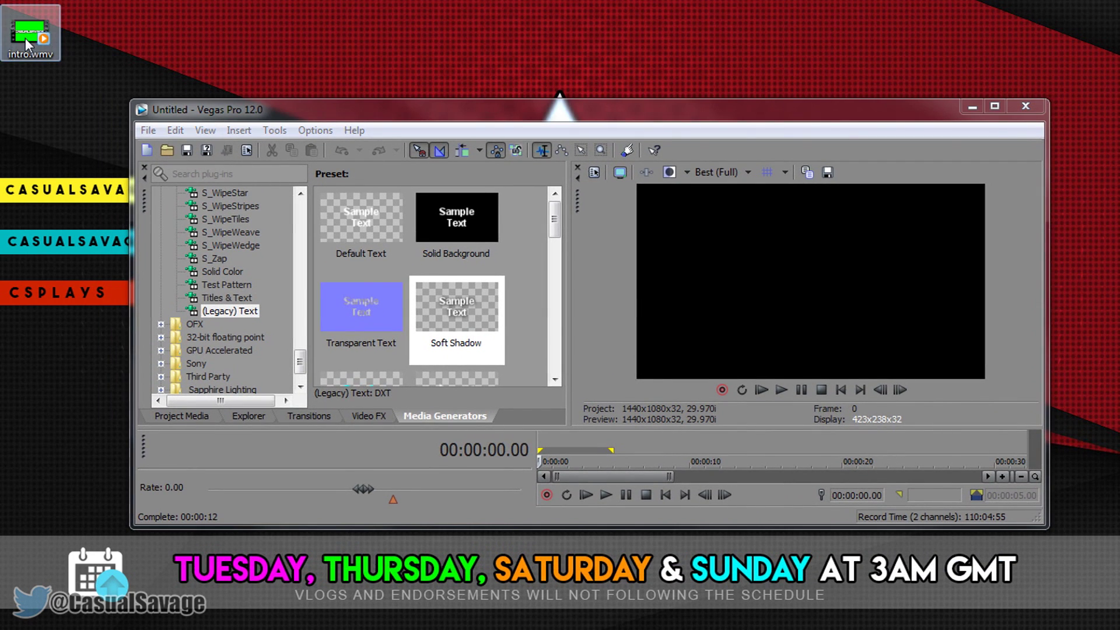
{"action": "left_click", "coordinate": [188, 415]}
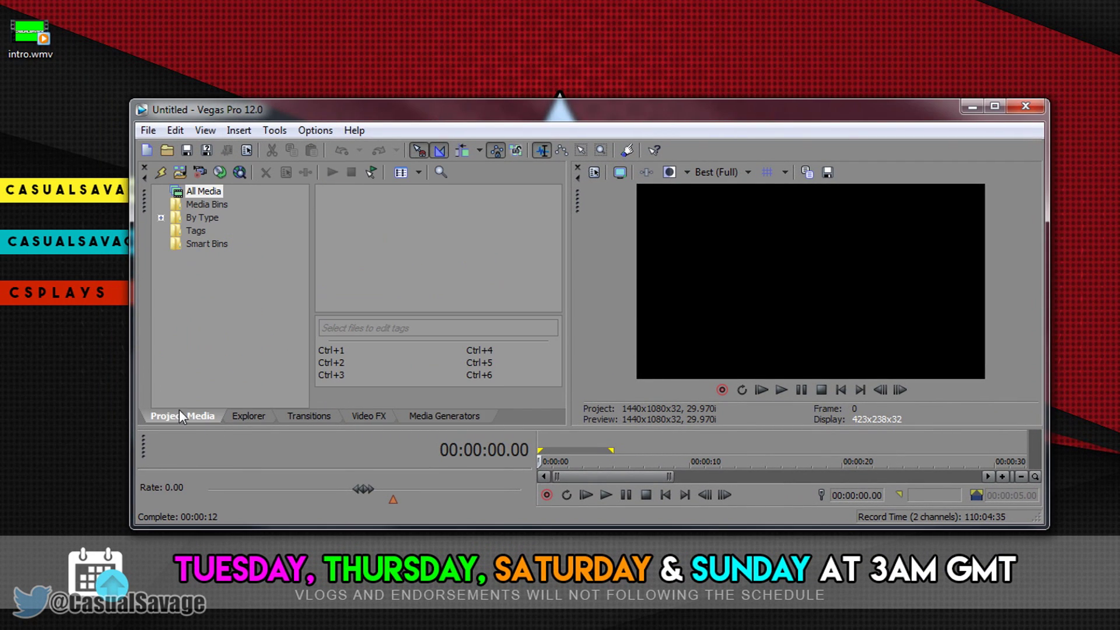
Step: Import intro.wmv, then put Best Photo Editor.avi on the timeline with intro.wmv on tracks above
{"action": "left_click_drag", "start_coordinate": [29, 33], "coordinate": [382, 302]}
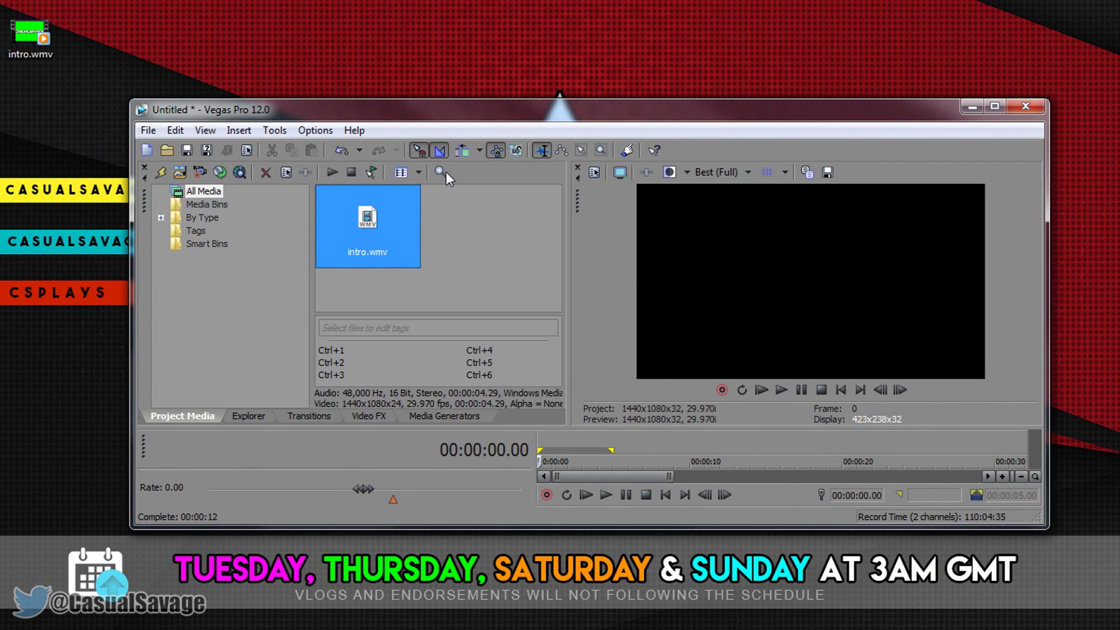
{"action": "double_click", "coordinate": [414, 118]}
{"action": "left_click_drag", "start_coordinate": [0, 198], "coordinate": [410, 399]}
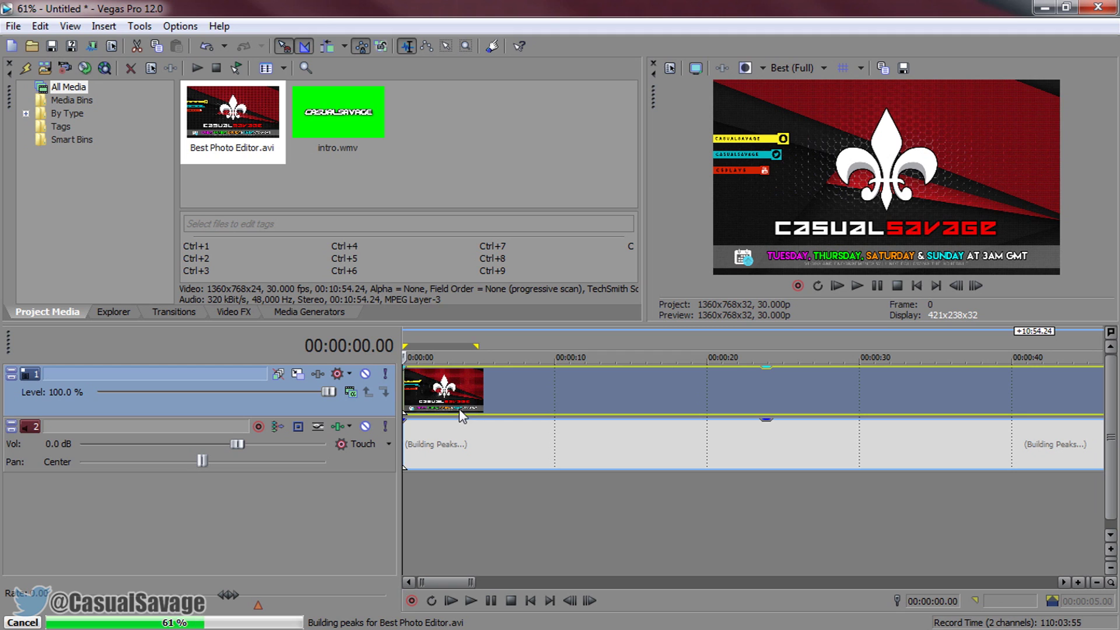
{"action": "left_click_drag", "start_coordinate": [347, 128], "coordinate": [427, 389]}
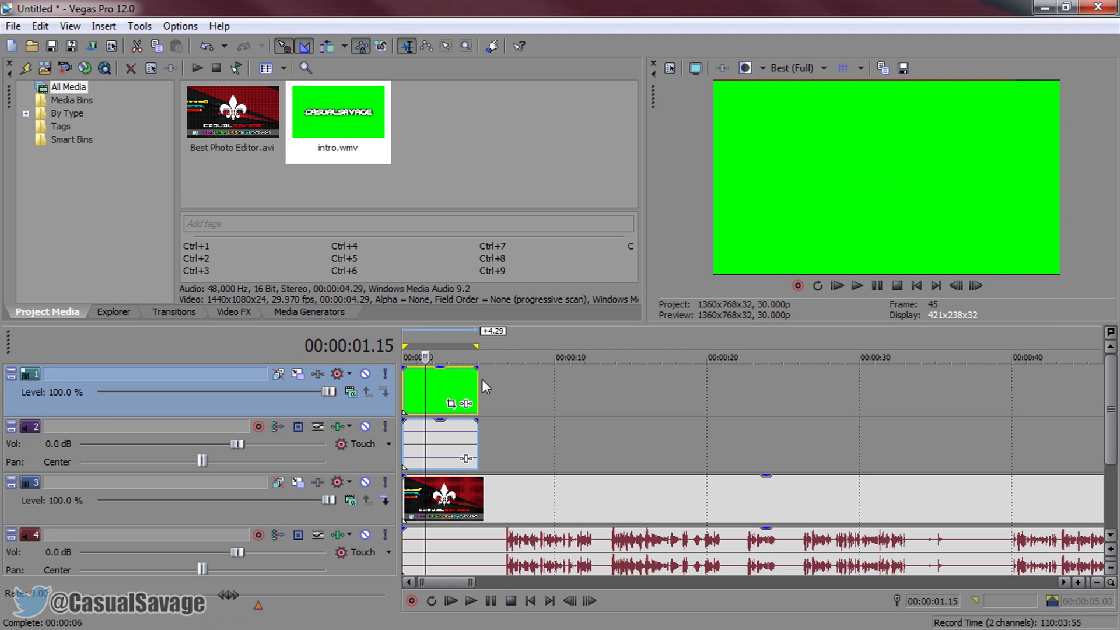
{"action": "left_click", "coordinate": [411, 399]}
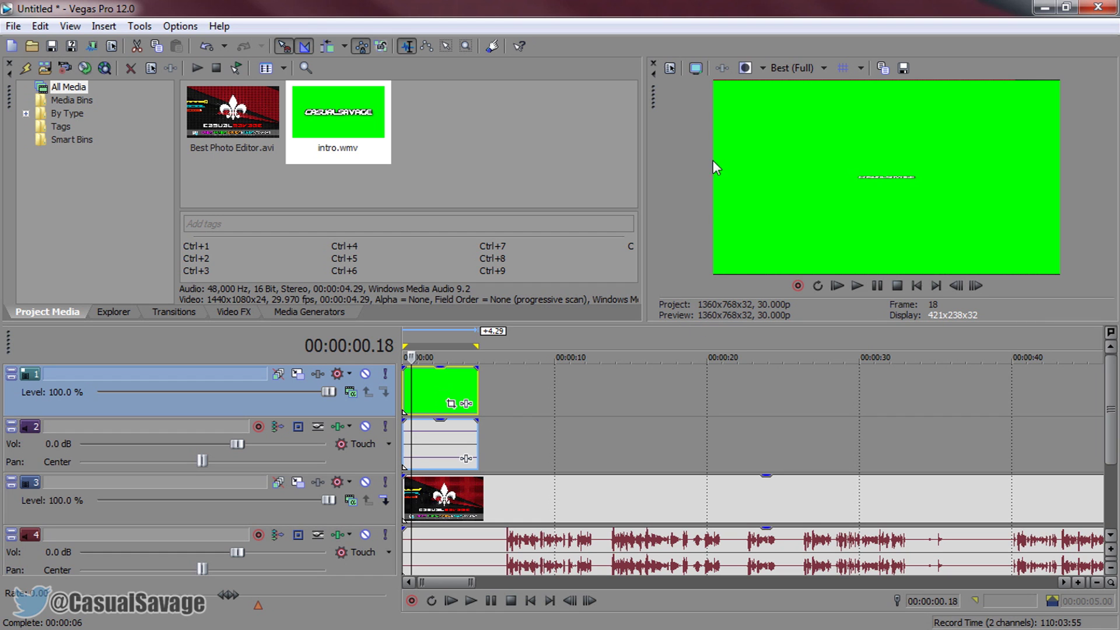
Step: Switch the project video properties to the YT Videos template
{"action": "left_click", "coordinate": [668, 68]}
{"action": "left_click", "coordinate": [646, 104]}
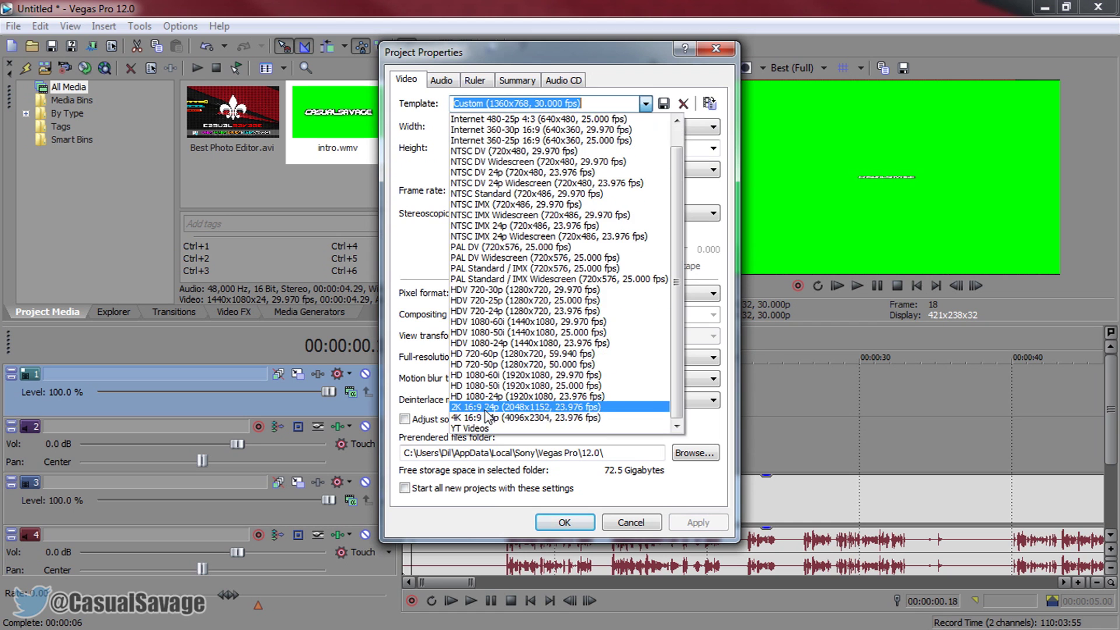
{"action": "left_click", "coordinate": [513, 434]}
{"action": "left_click", "coordinate": [695, 522]}
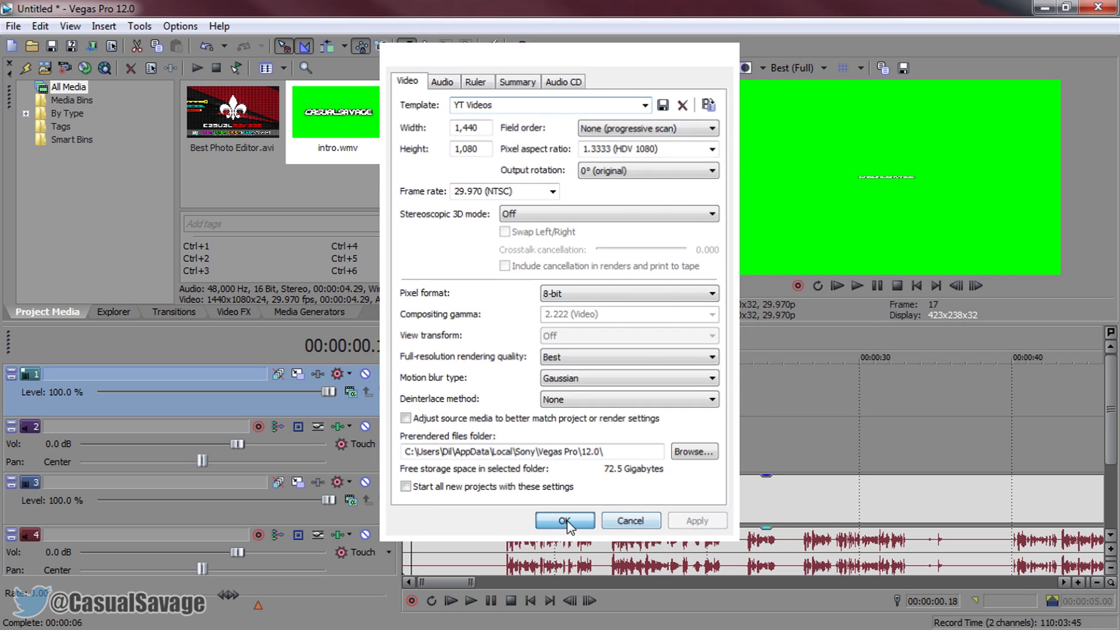
{"action": "left_click", "coordinate": [564, 521]}
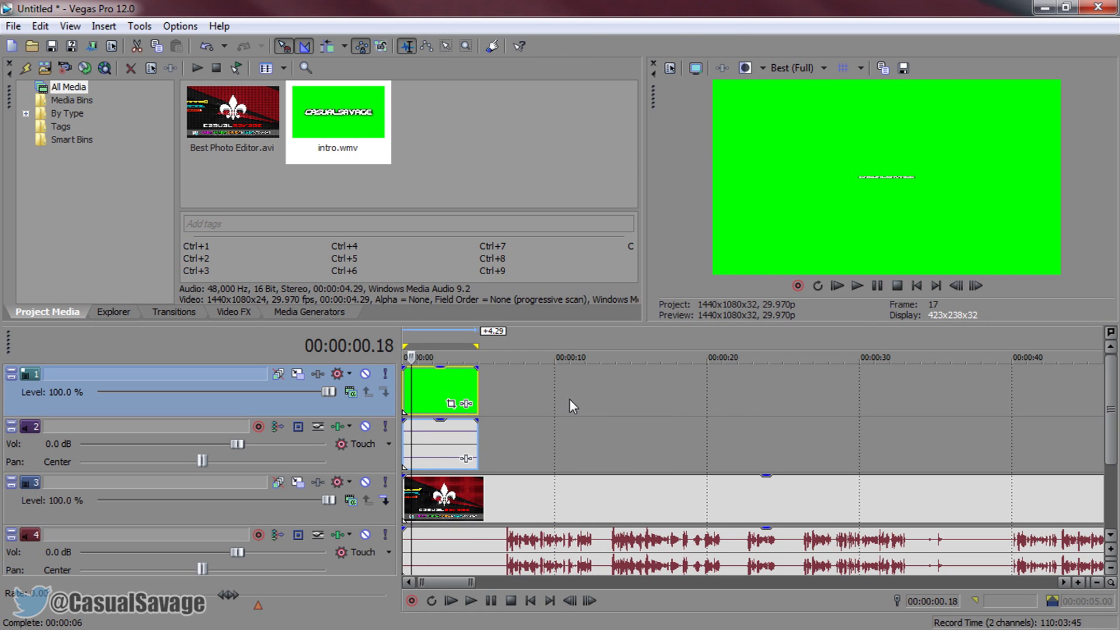
Step: Disable resampling and Maintain aspect ratio for the gameplay event
{"action": "right_click", "coordinate": [455, 516]}
{"action": "left_click", "coordinate": [467, 617]}
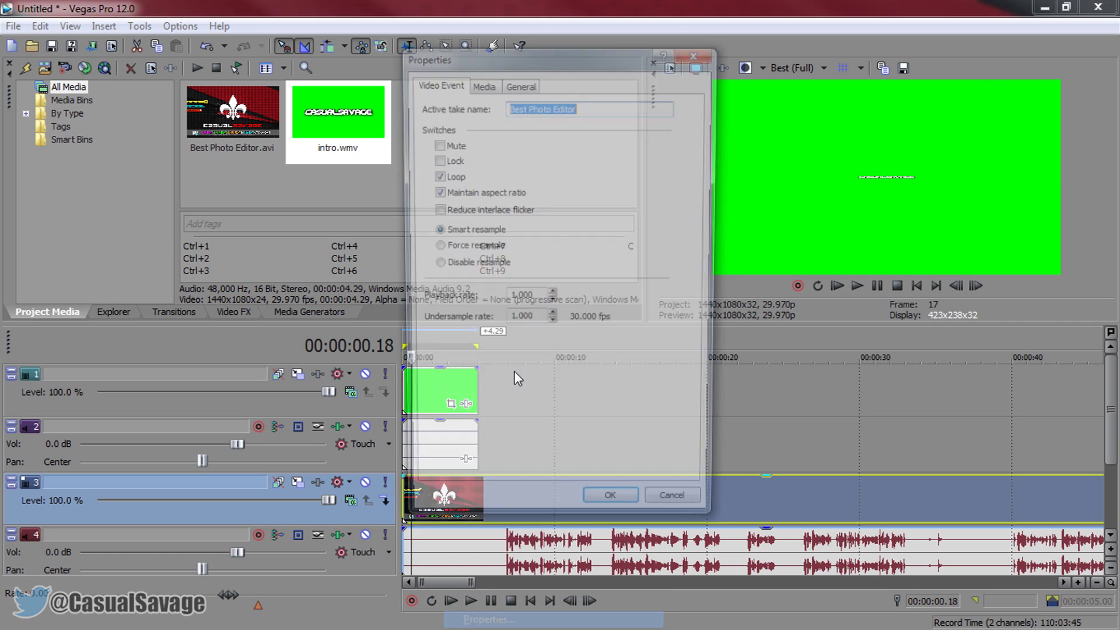
{"action": "left_click", "coordinate": [464, 267]}
{"action": "left_click", "coordinate": [474, 196]}
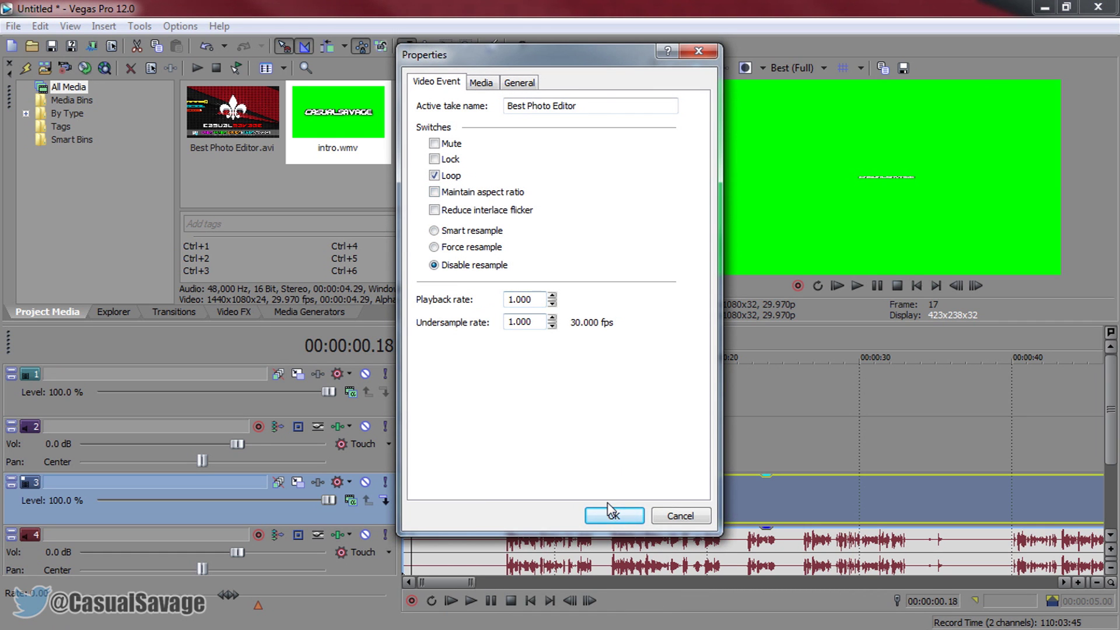
{"action": "left_click", "coordinate": [613, 515]}
Step: Disable resampling on the intro clip and scrub to where its title appears
{"action": "right_click", "coordinate": [455, 401]}
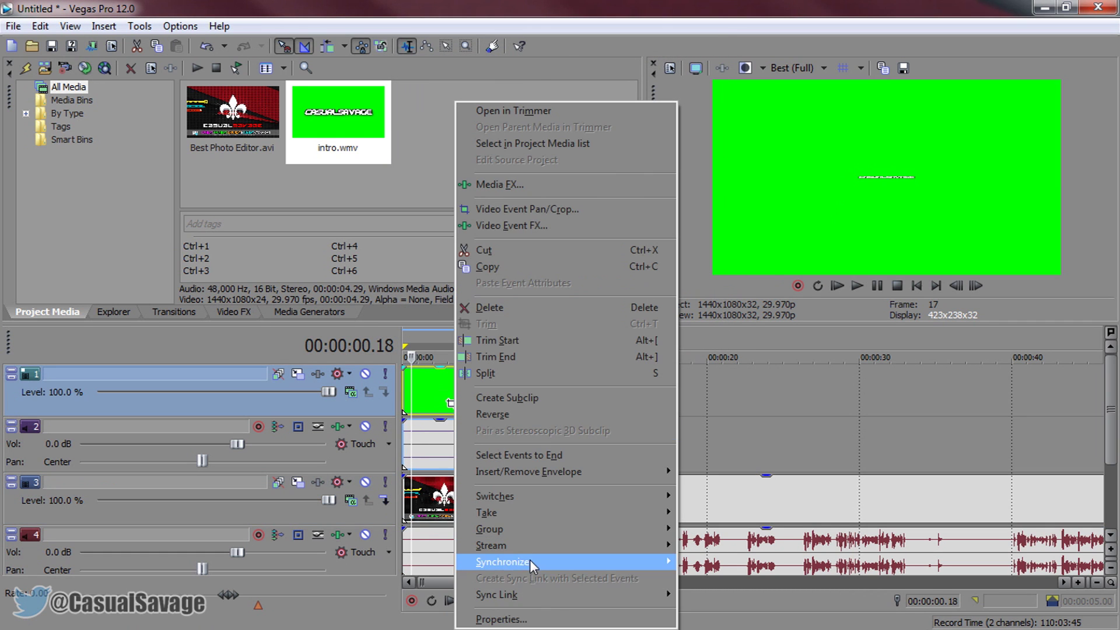
{"action": "left_click", "coordinate": [513, 618]}
{"action": "left_click", "coordinate": [473, 269]}
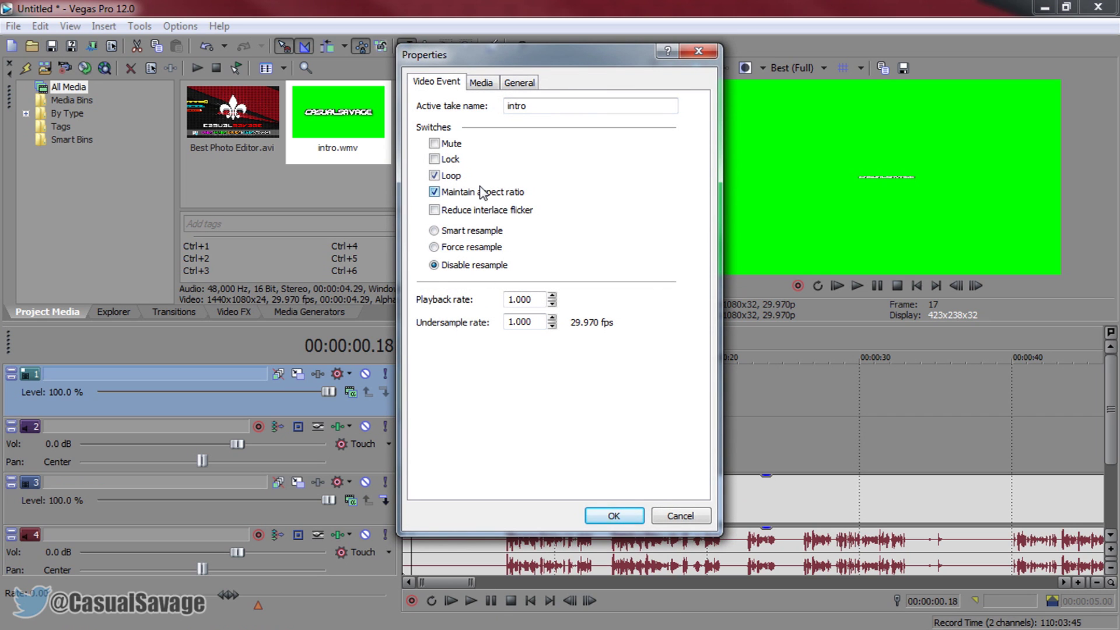
{"action": "left_click", "coordinate": [609, 515]}
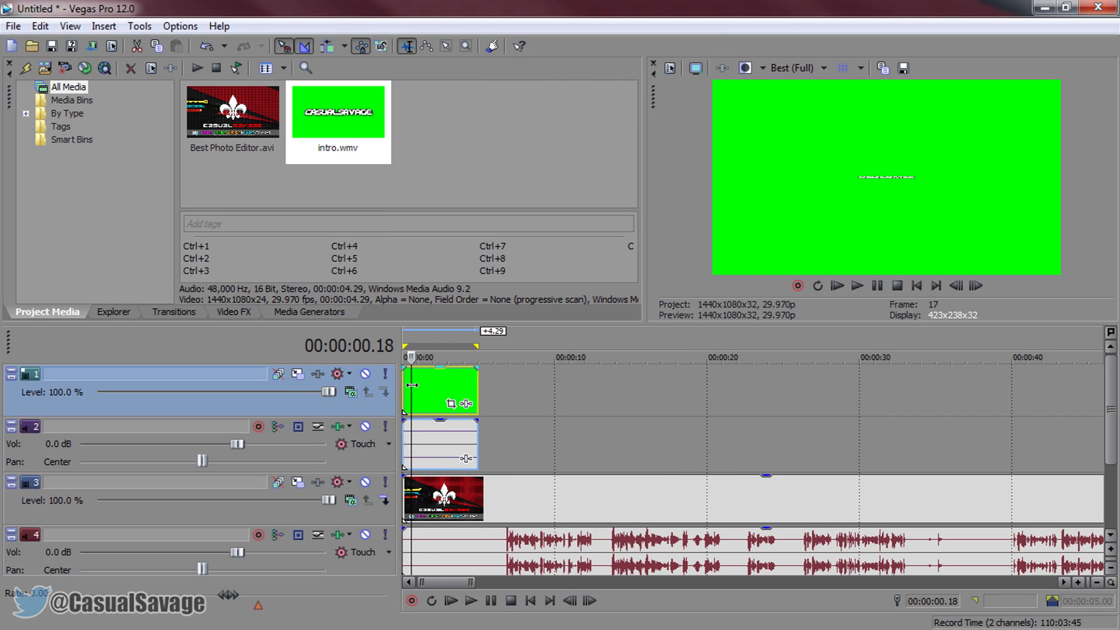
{"action": "mouse_move", "coordinate": [412, 385]}
{"action": "left_mouse_down"}
{"action": "mouse_move", "coordinate": [448, 384]}
{"action": "mouse_move", "coordinate": [404, 384]}
{"action": "left_mouse_up"}
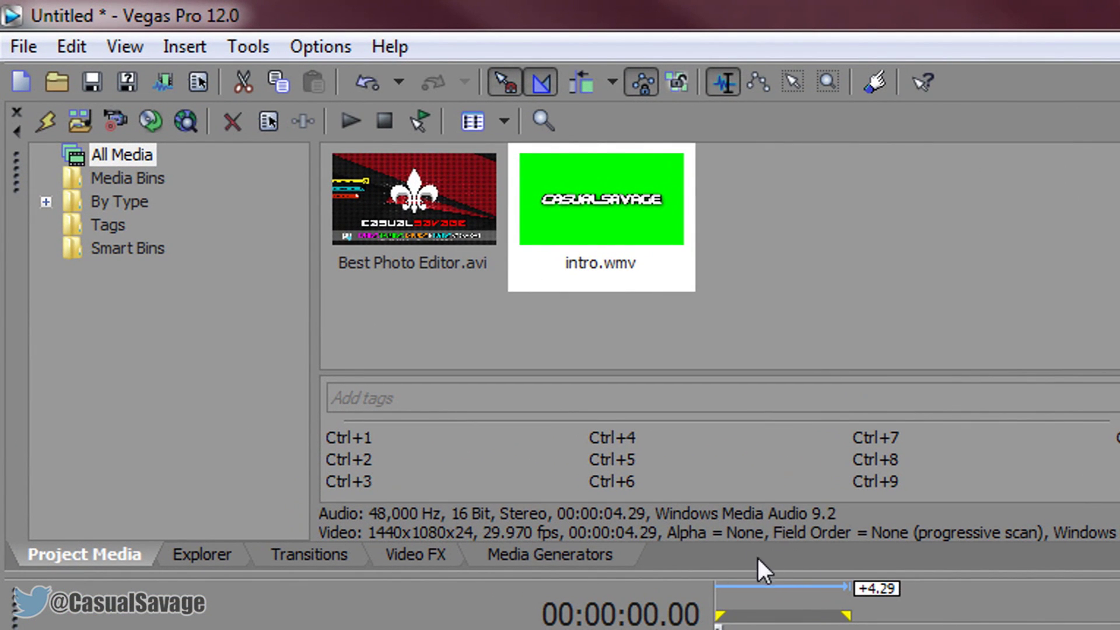
Step: Apply Chroma Keyer's Green Screen preset to the intro clip
{"action": "left_click", "coordinate": [436, 557]}
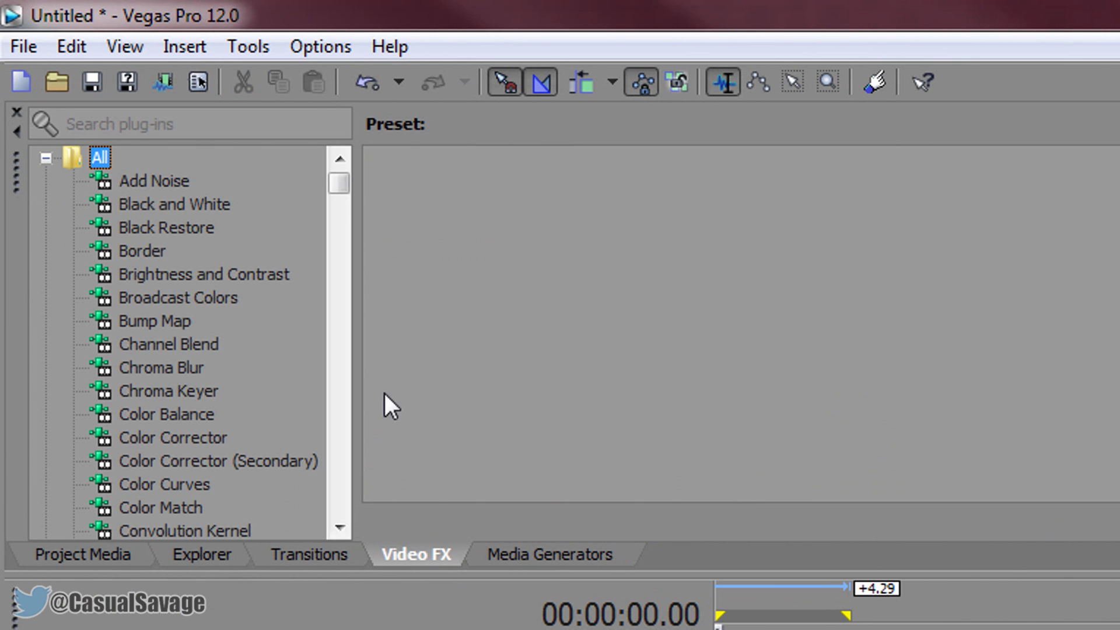
{"action": "left_click", "coordinate": [199, 397]}
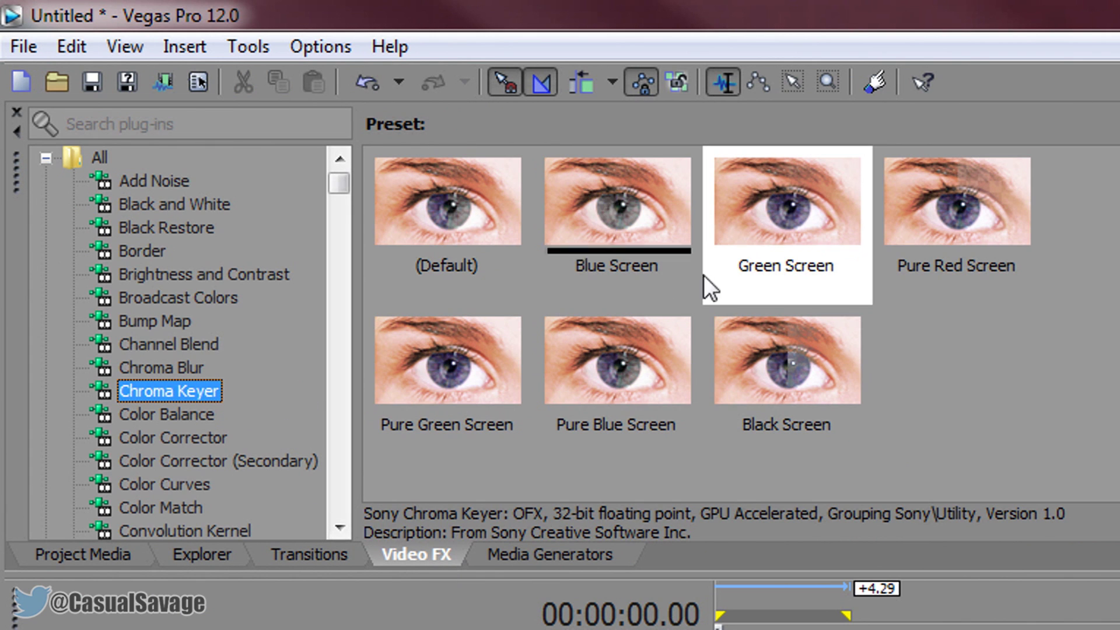
{"action": "left_click_drag", "start_coordinate": [803, 209], "coordinate": [418, 379]}
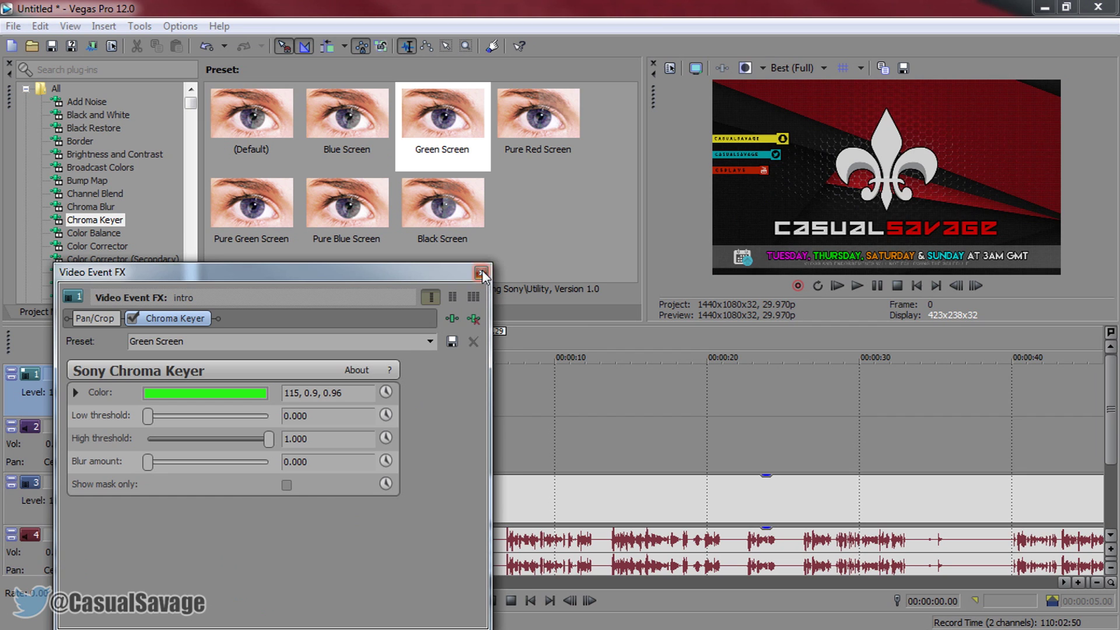
{"action": "left_click", "coordinate": [481, 272]}
Step: Play back to check the key, then put the edit point at 00:00:04.29 on the gameplay track
{"action": "left_click", "coordinate": [857, 286]}
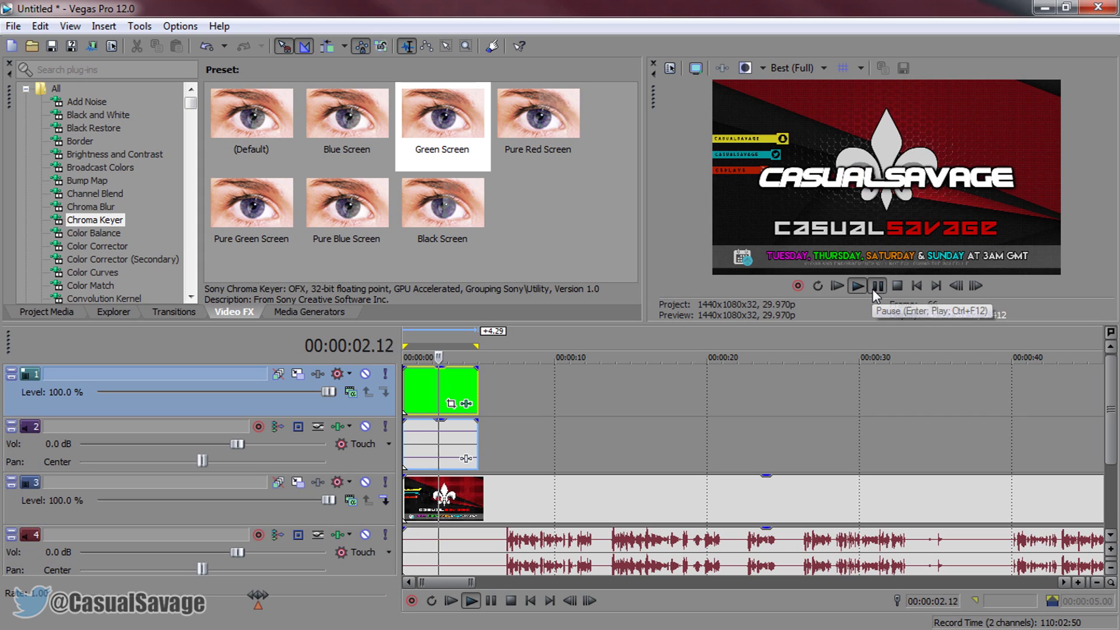
{"action": "left_click", "coordinate": [874, 289]}
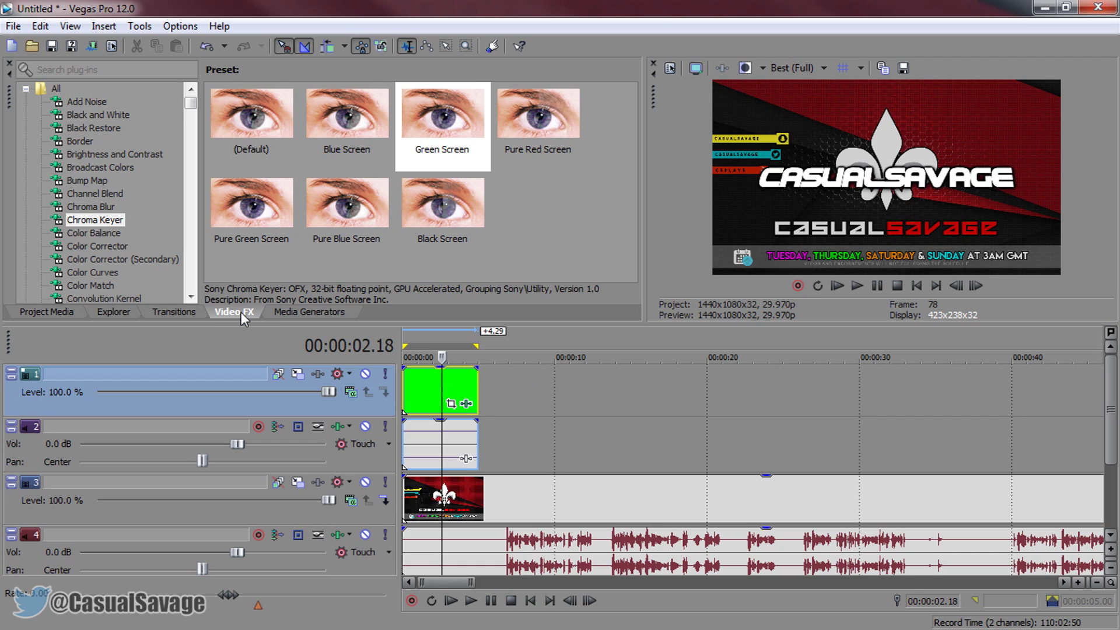
{"action": "left_click", "coordinate": [467, 505]}
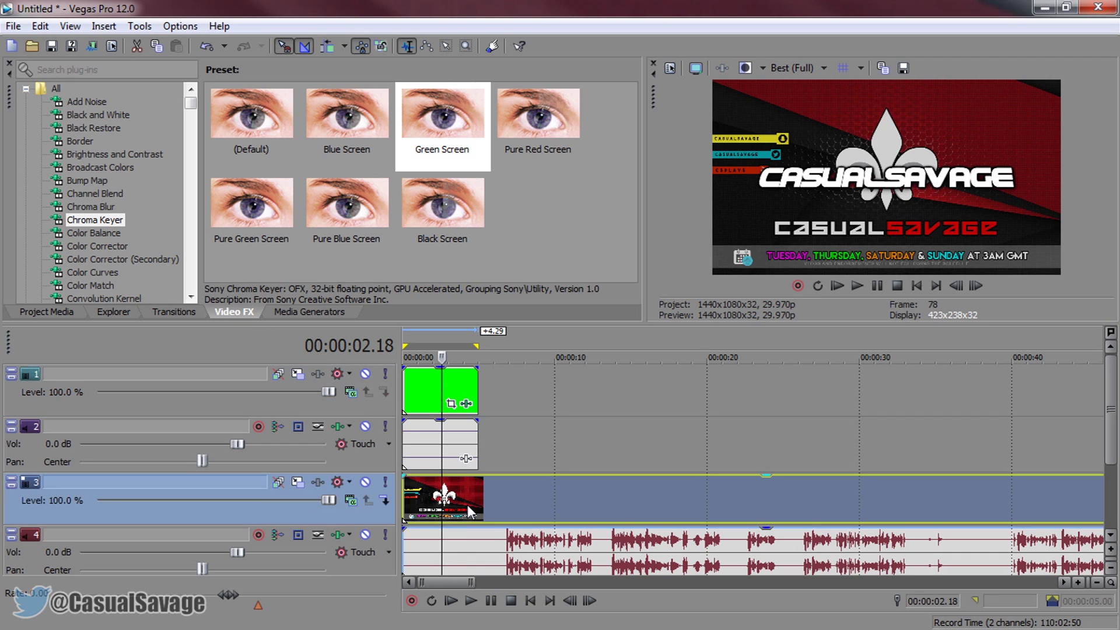
{"action": "left_click", "coordinate": [478, 509]}
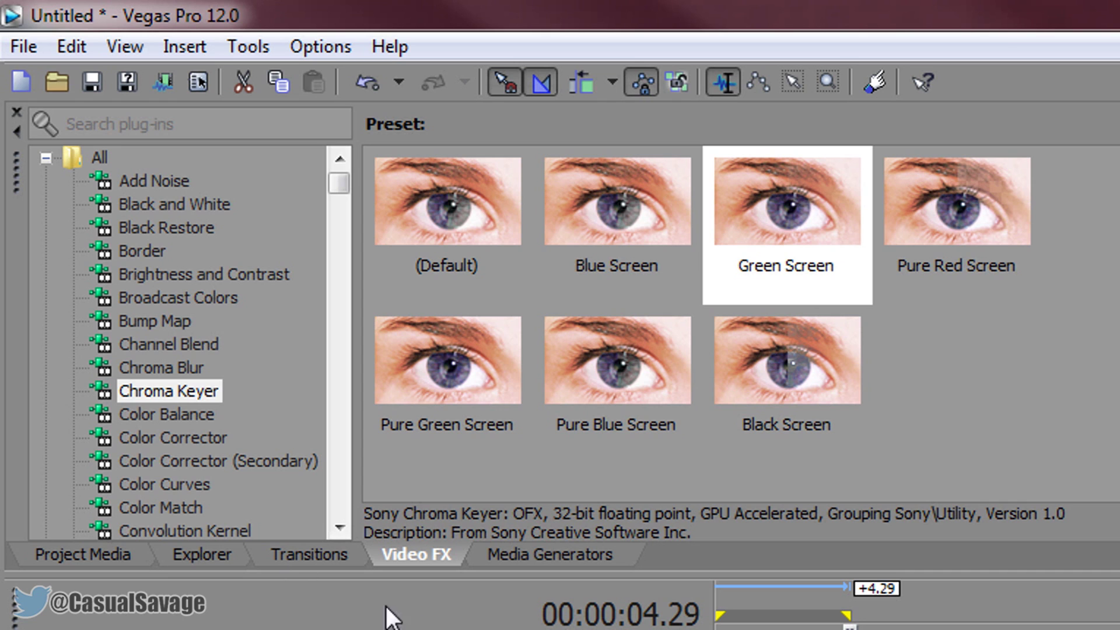
Step: Apply Gaussian Blur's Light Blur preset to the gameplay clip and animate its horizontal and vertical ranges
{"action": "mouse_move", "coordinate": [336, 191]}
{"action": "left_mouse_down"}
{"action": "mouse_move", "coordinate": [348, 242]}
{"action": "mouse_move", "coordinate": [349, 193]}
{"action": "left_mouse_up"}
{"action": "left_click", "coordinate": [174, 417]}
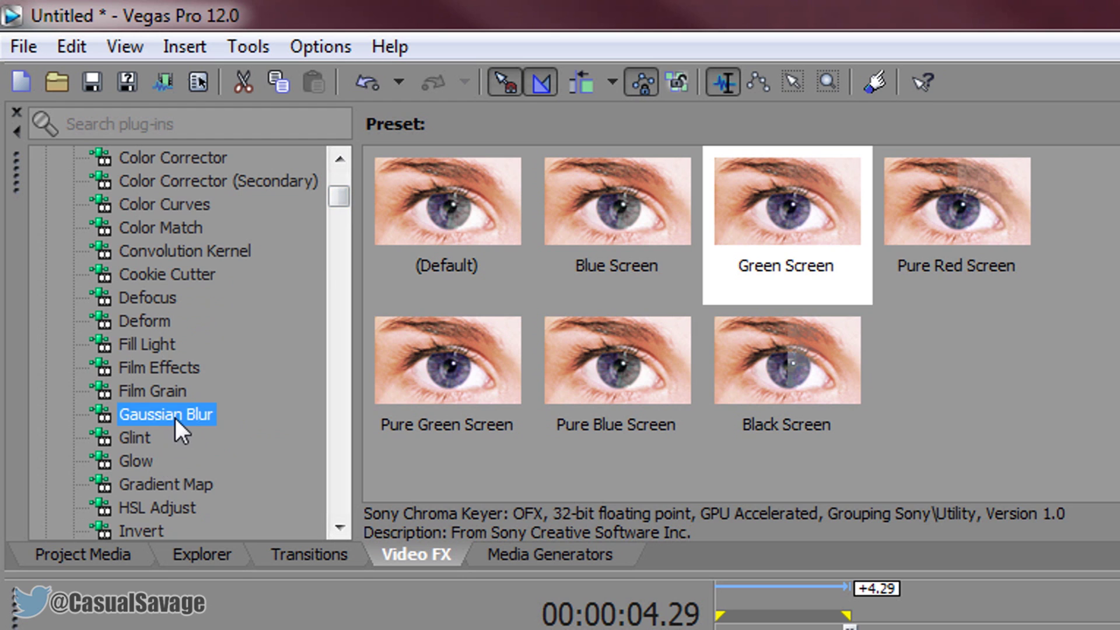
{"action": "left_click_drag", "start_coordinate": [818, 213], "coordinate": [745, 629]}
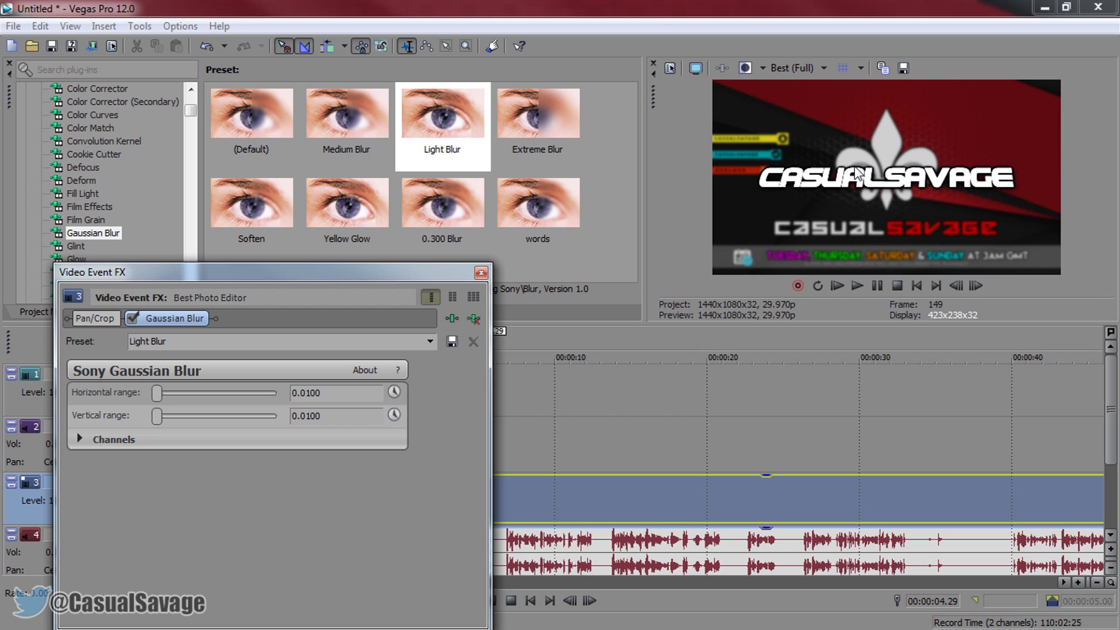
{"action": "left_click", "coordinate": [394, 392]}
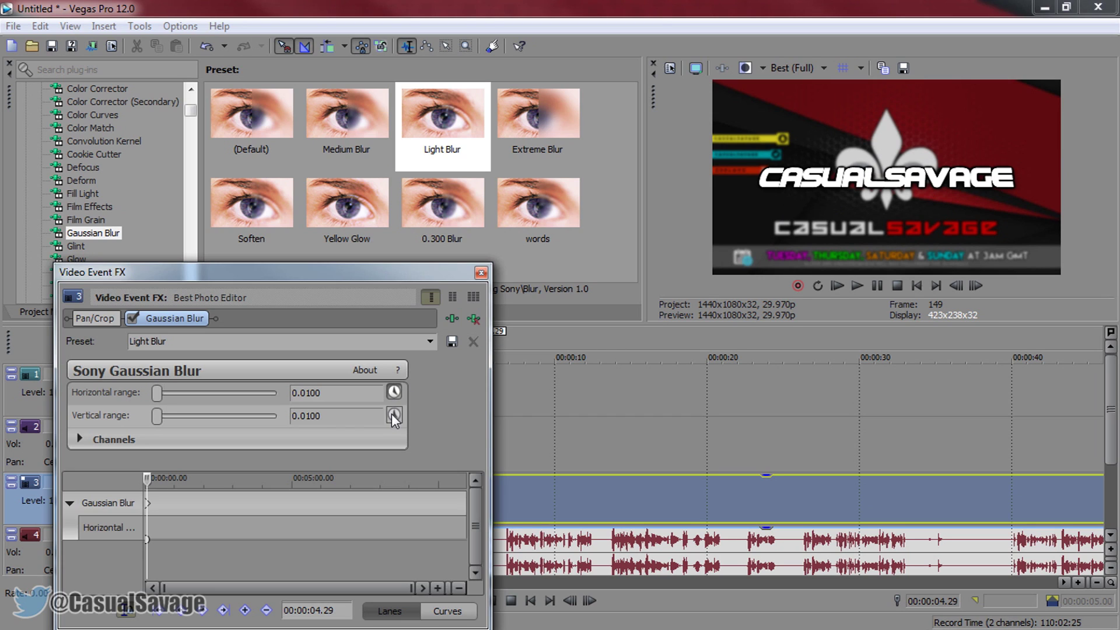
{"action": "left_click", "coordinate": [391, 415]}
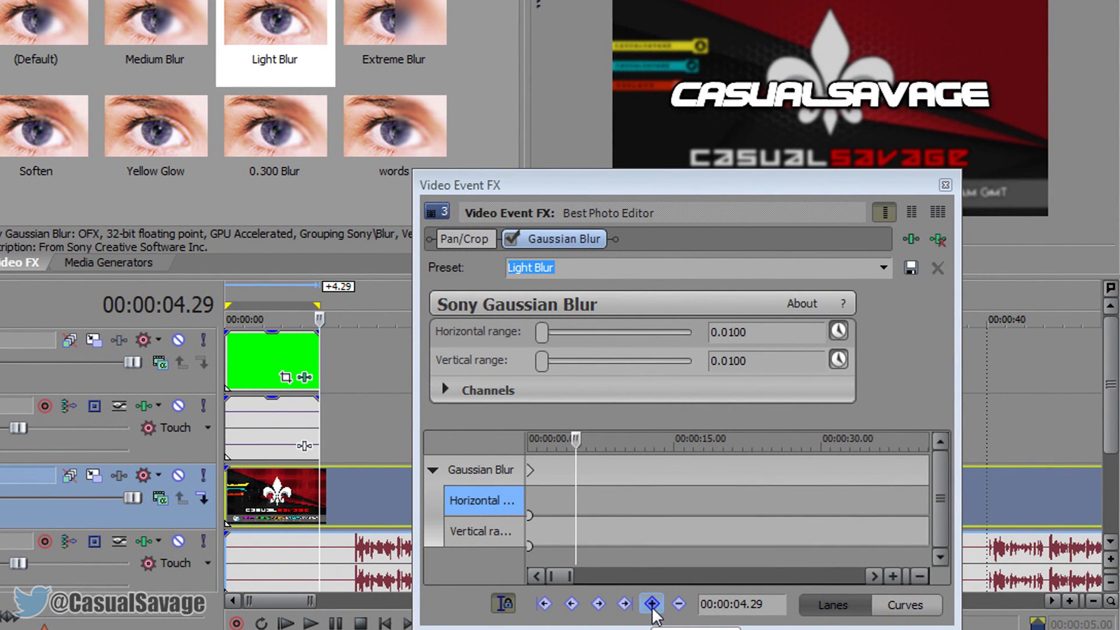
Step: Add blur keyframes at 00:00:03.28 and 00:00:05.14, dropping the range to zero at 05.14
{"action": "left_click", "coordinate": [300, 499]}
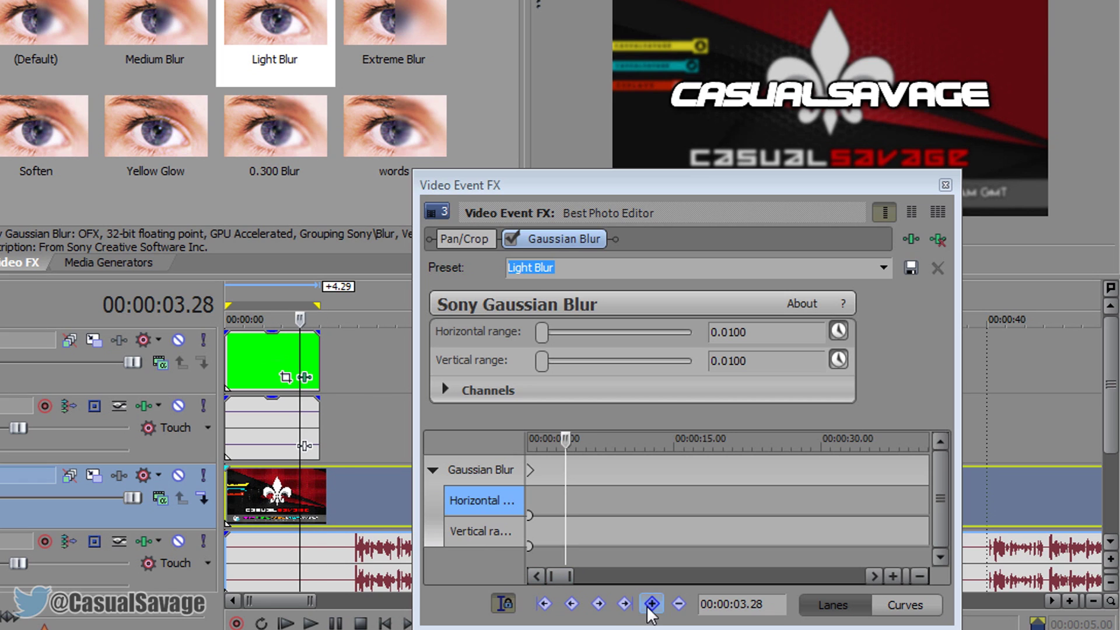
{"action": "left_click", "coordinate": [651, 604]}
{"action": "left_click", "coordinate": [329, 490]}
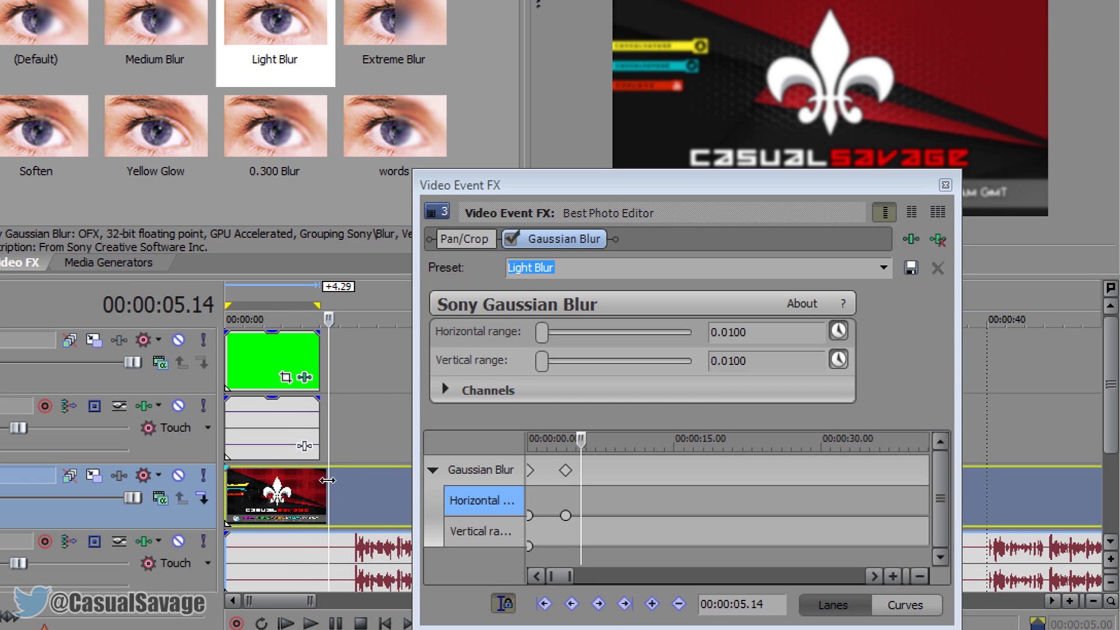
{"action": "left_click", "coordinate": [651, 603]}
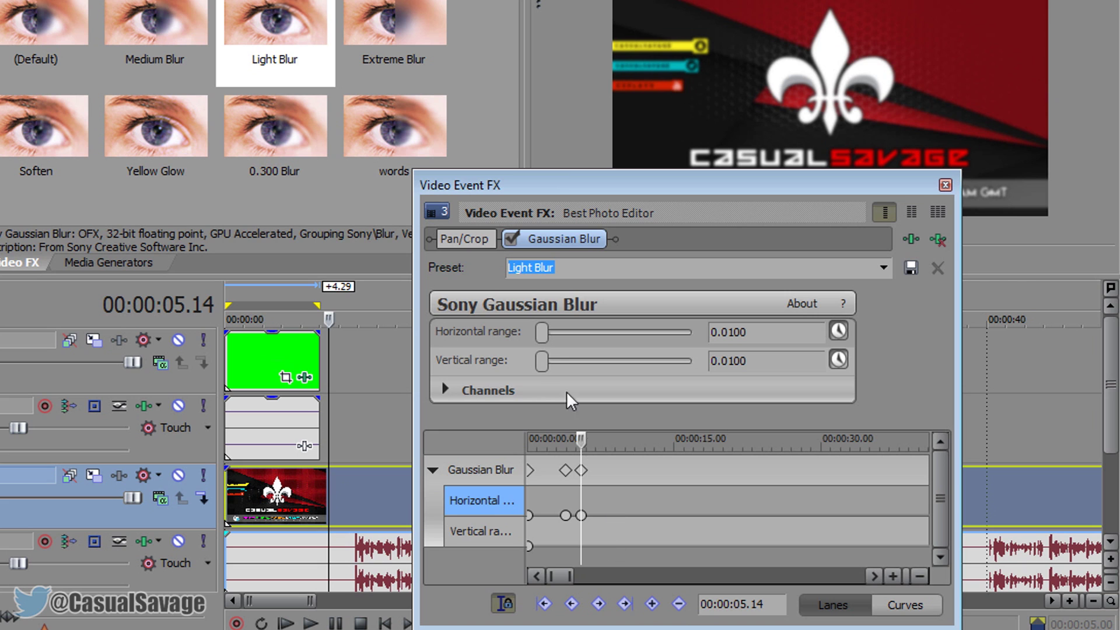
{"action": "left_click_drag", "start_coordinate": [544, 365], "coordinate": [534, 334]}
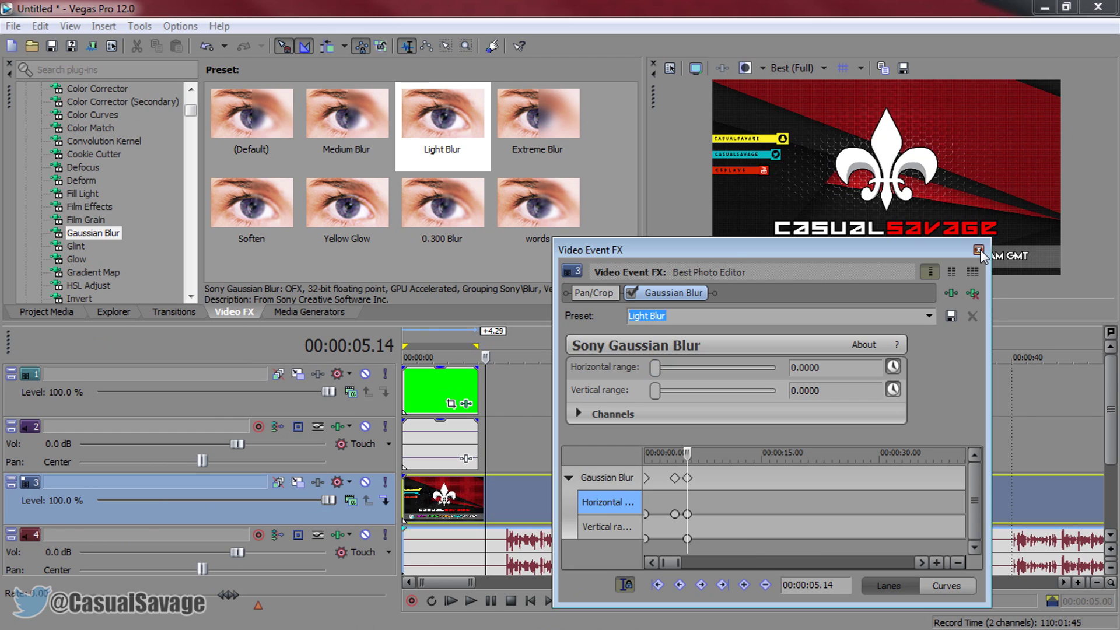
Step: Close the blur settings, return to the start, and set preview quality to Good (Auto)
{"action": "left_click", "coordinate": [945, 185]}
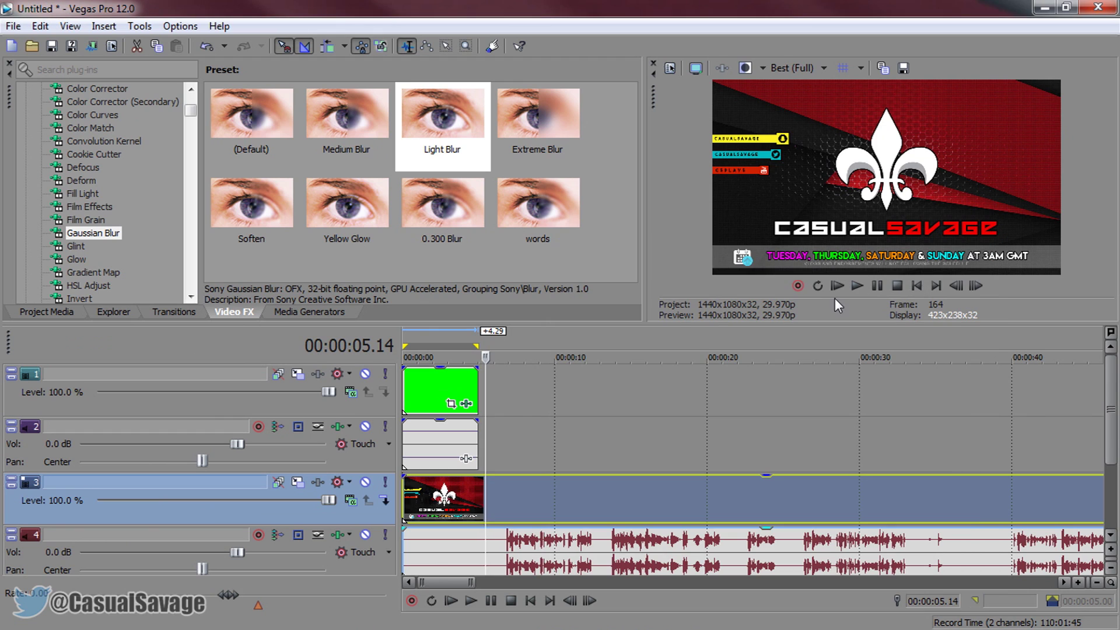
{"action": "left_click", "coordinate": [404, 389]}
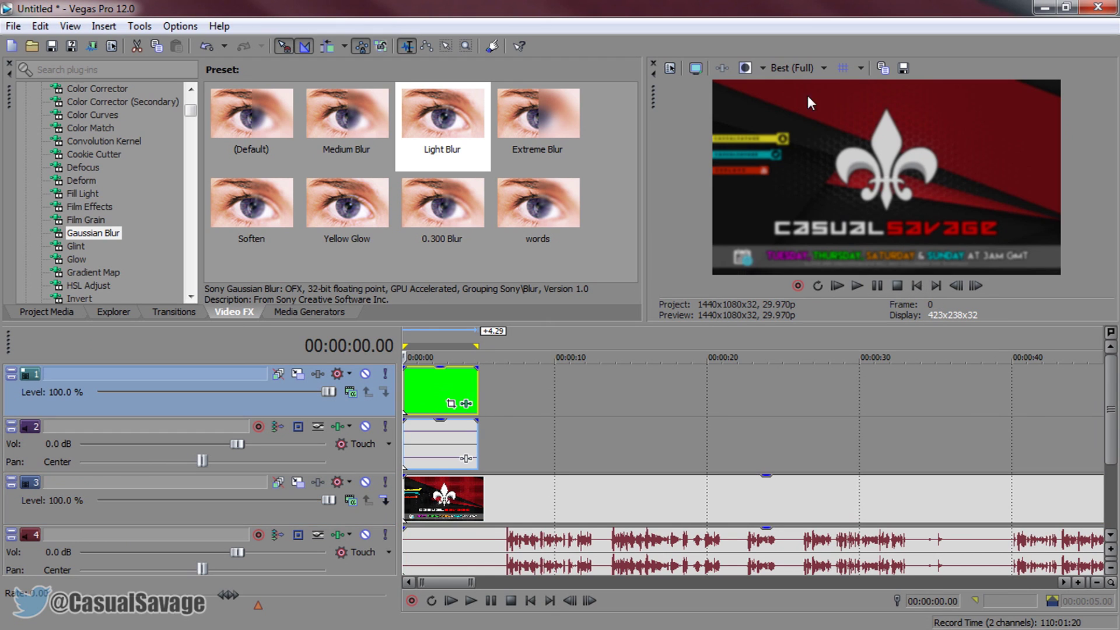
{"action": "left_click", "coordinate": [802, 70]}
{"action": "left_click", "coordinate": [875, 124]}
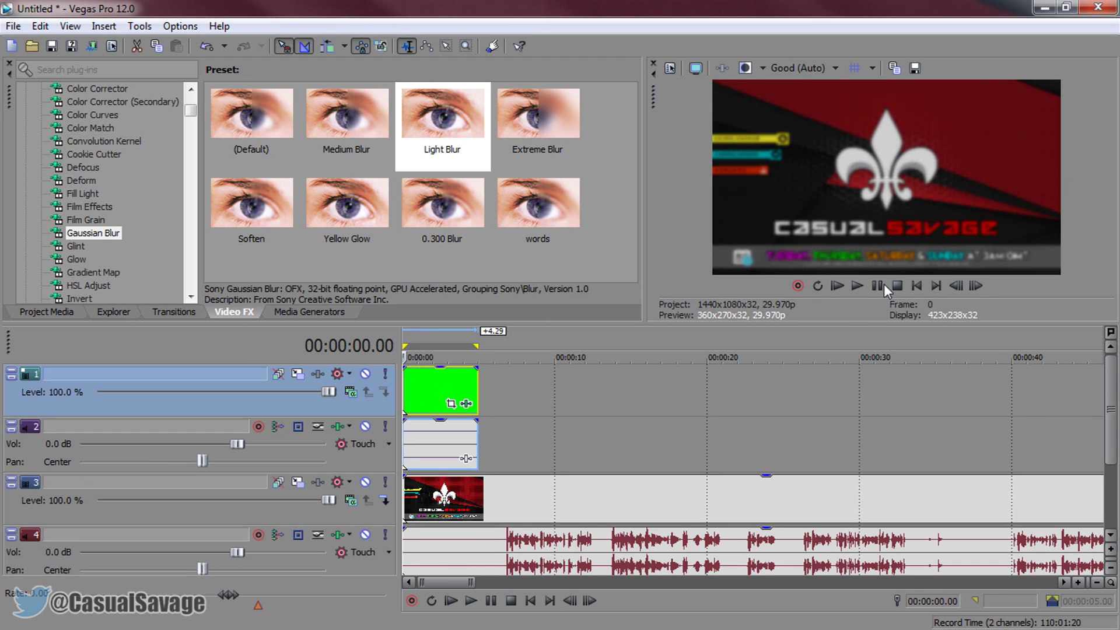
Step: Play the intro from the start and scrub through it to check the blur fading out
{"action": "left_click", "coordinate": [837, 286]}
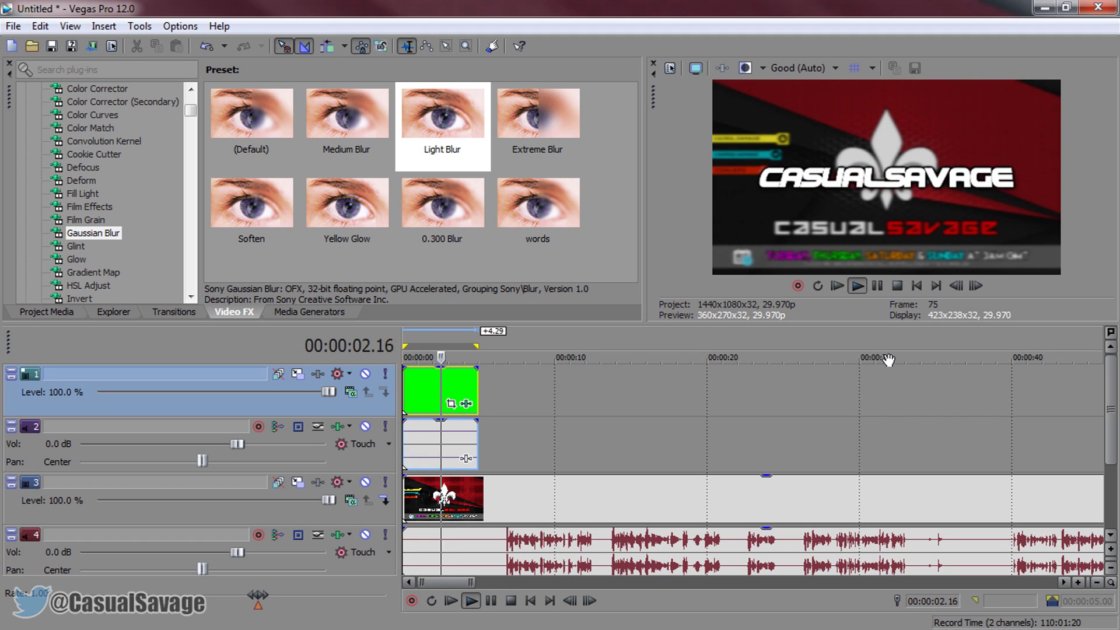
{"action": "left_click", "coordinate": [878, 288]}
{"action": "left_click", "coordinate": [429, 401]}
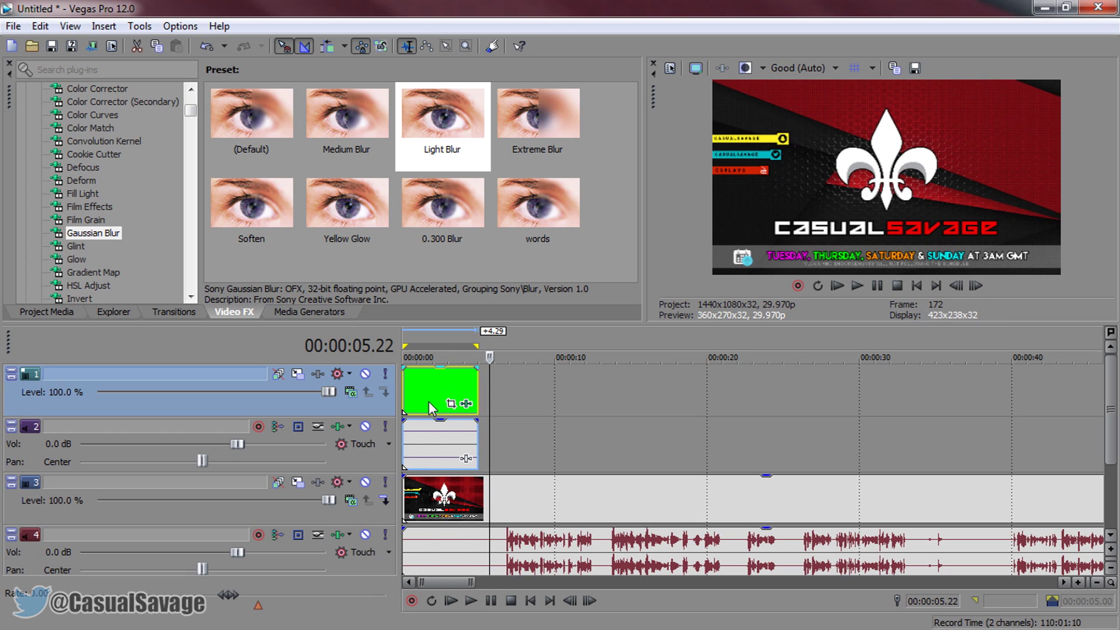
{"action": "key", "text": "Home"}
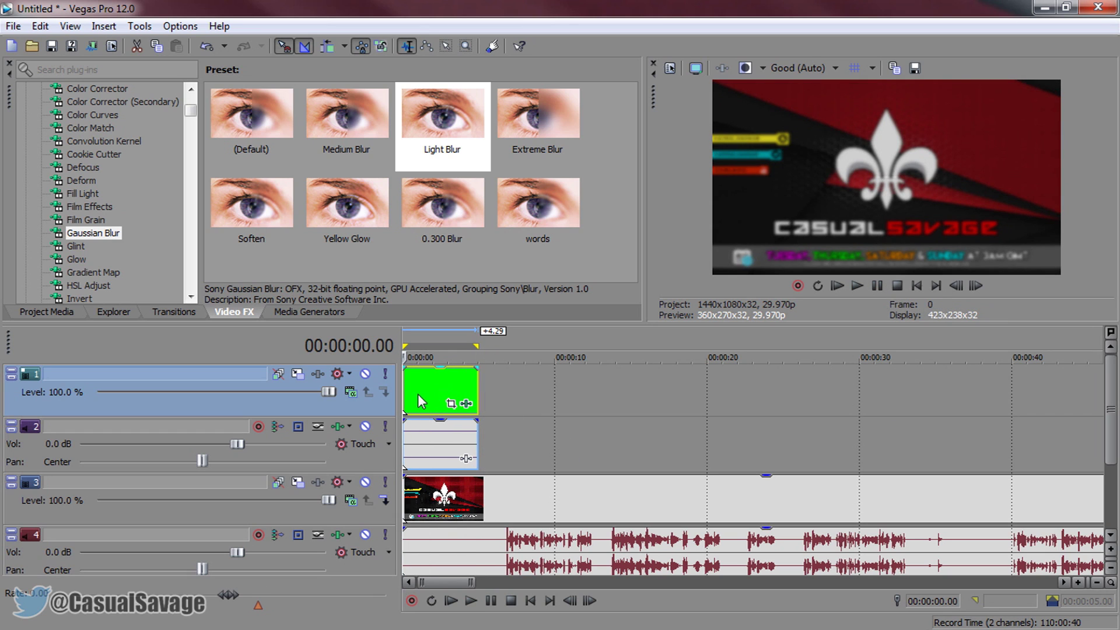
{"action": "left_click_drag", "start_coordinate": [421, 401], "coordinate": [454, 392]}
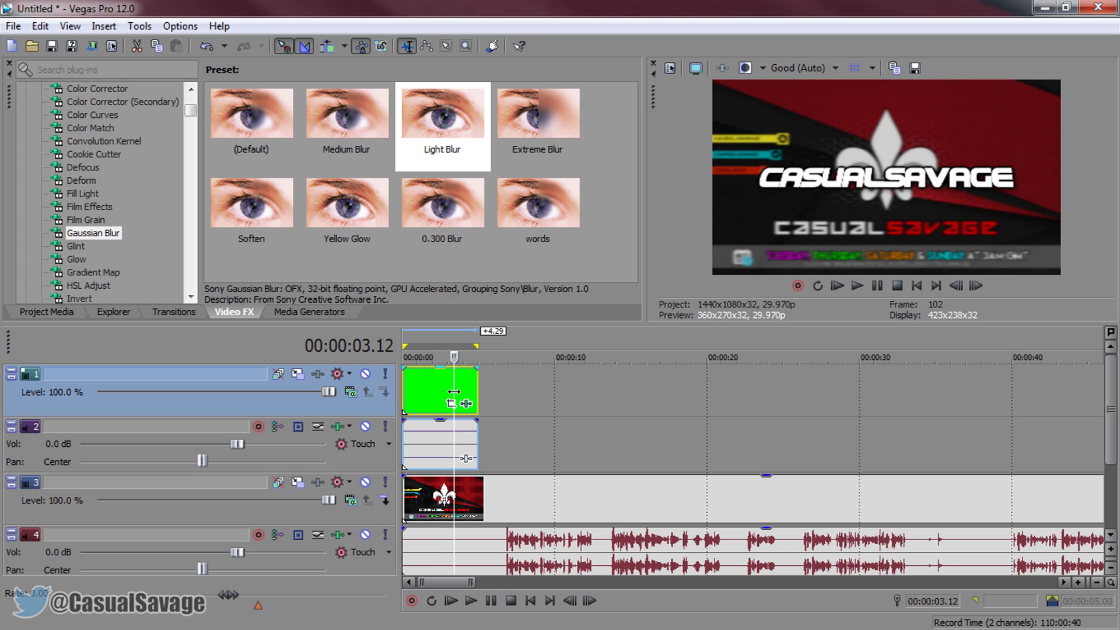